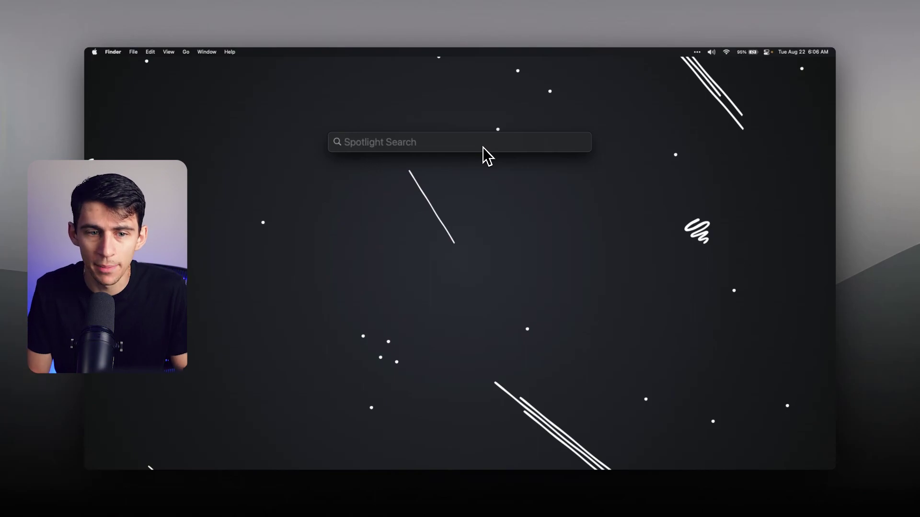
Replace the 'sett' query with 5+5 so Spotlight calculates 10
type("sett")
key("BackSpace")
key("BackSpace")
key("BackSpace")
key("BackSpace")
key("BackSpace")
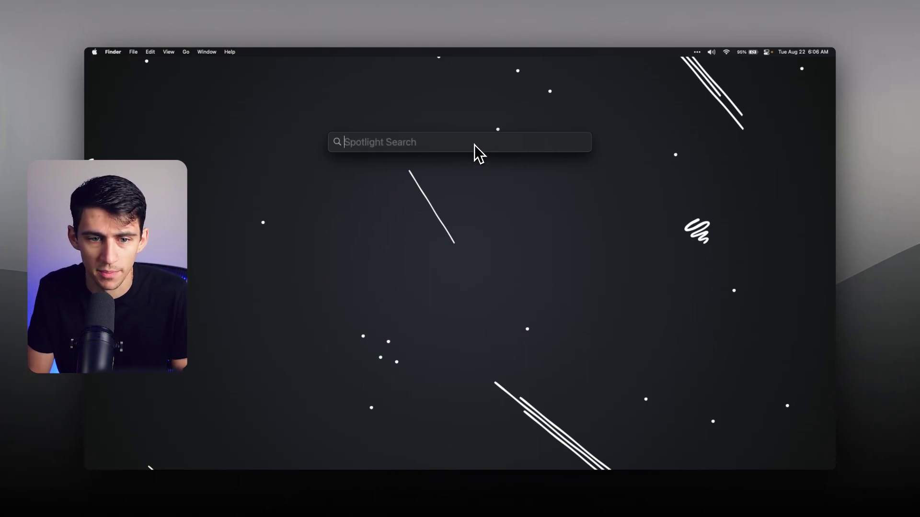
type("5+5")
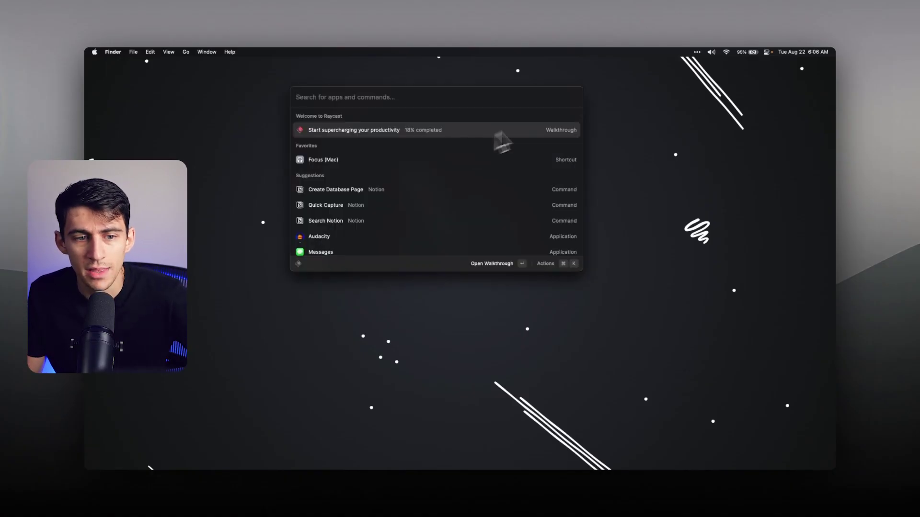
Browse the Raycast root list and move the launcher window lower on screen
scroll(500, 220, "down", 5)
scroll(414, 194, "up", 5)
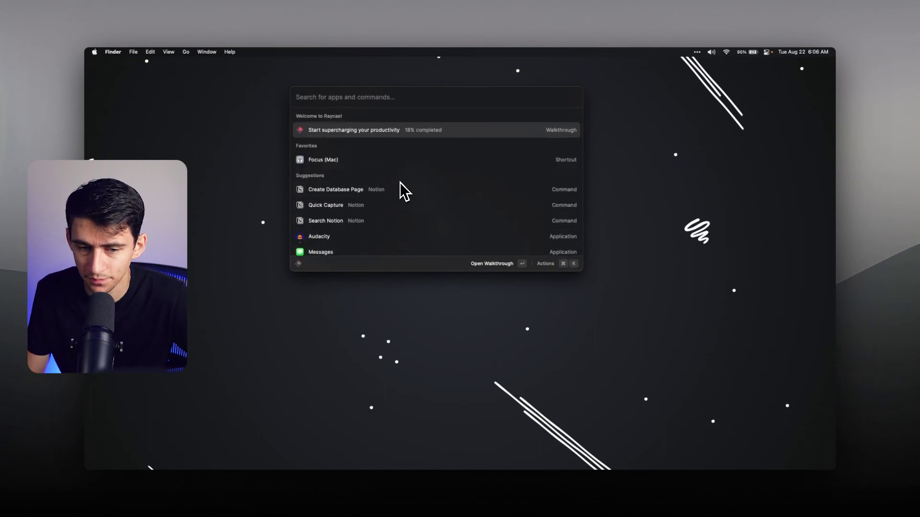
scroll(426, 215, "down", 5)
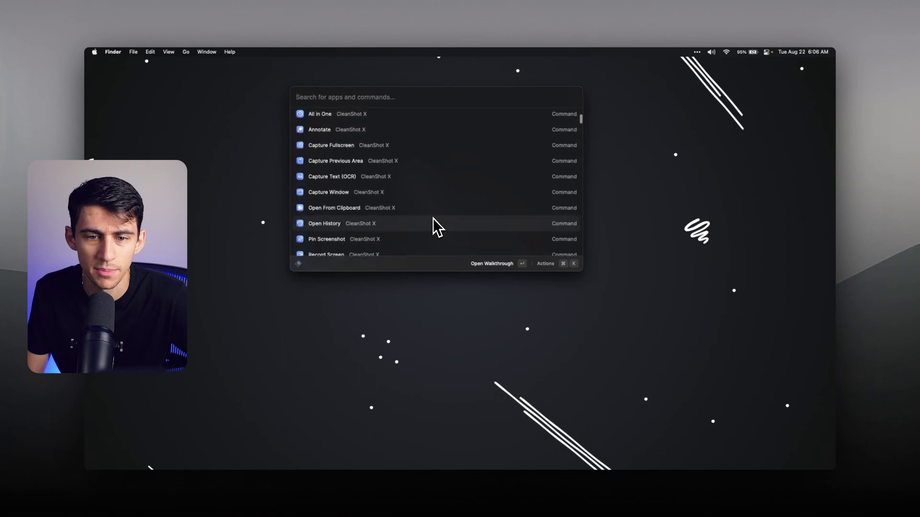
scroll(433, 203, "up", 5)
left_click_drag(455, 103, 498, 133)
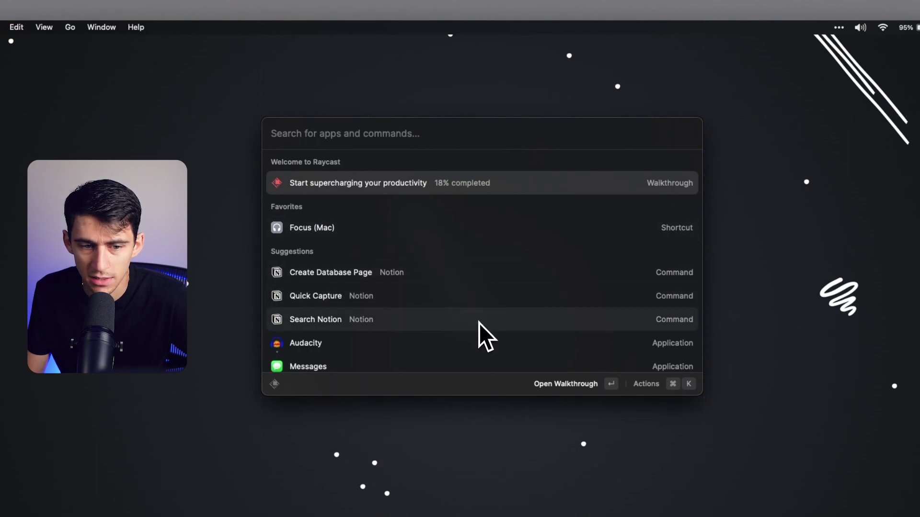
scroll(481, 336, "down", 2)
scroll(376, 249, "down", 2)
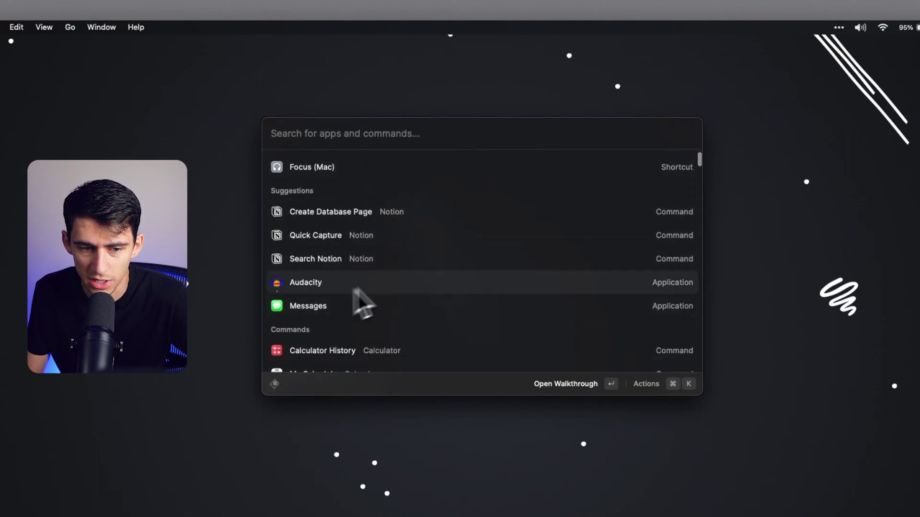
scroll(407, 306, "down", 3)
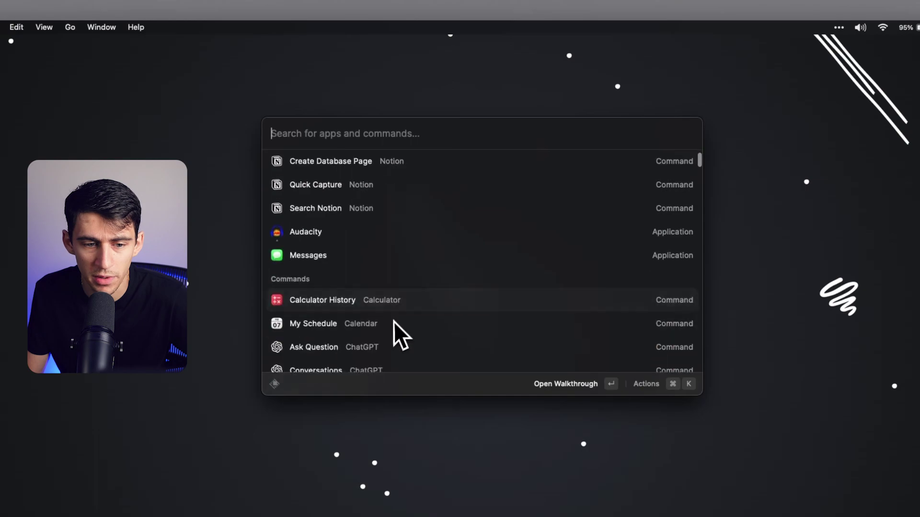
scroll(570, 278, "down", 1)
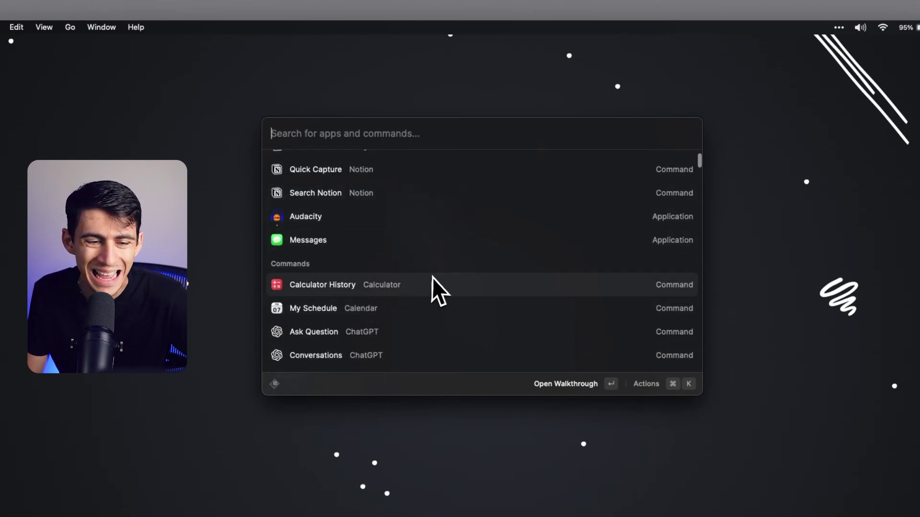
scroll(431, 278, "down", 5)
scroll(465, 254, "down", 1)
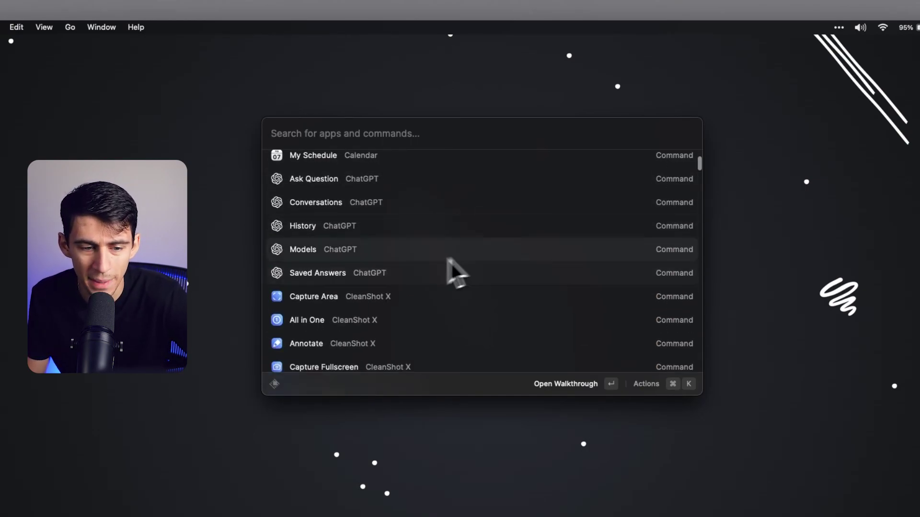
scroll(441, 259, "down", 3)
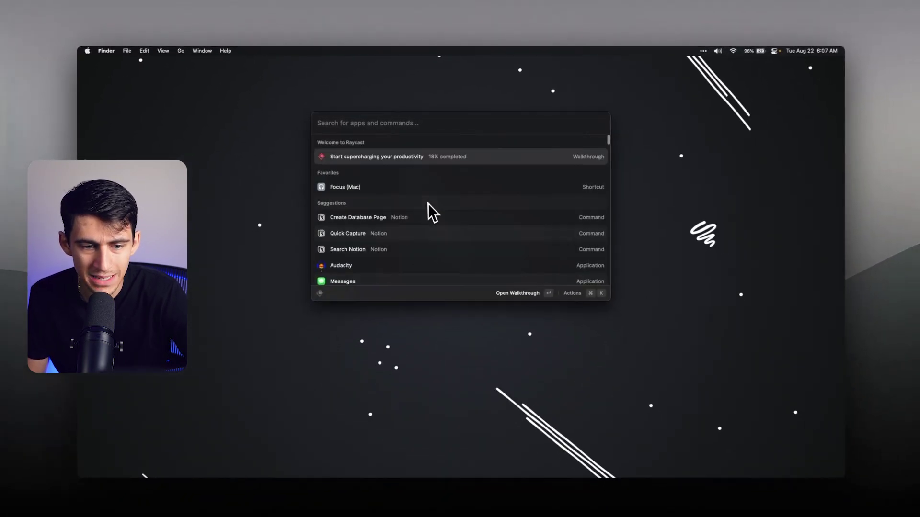
scroll(458, 260, "down", 5)
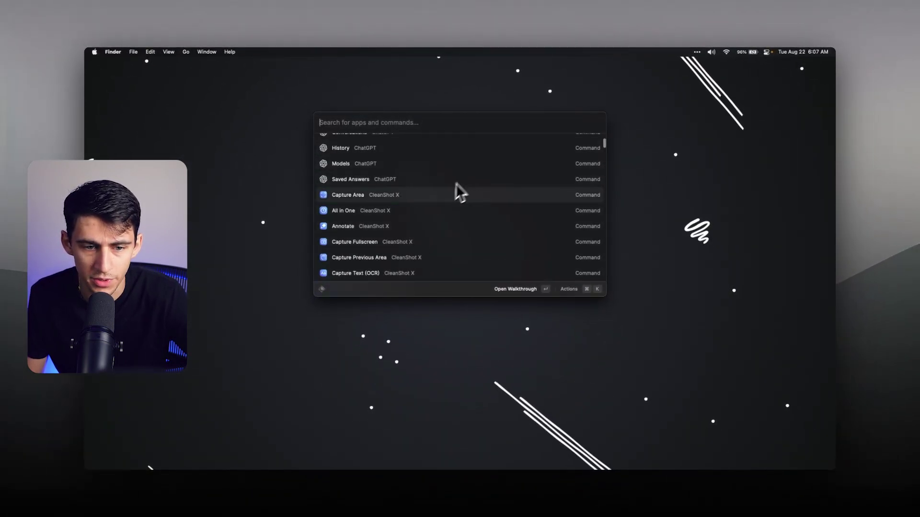
Reopen Raycast with Alt+Space and run CleanShot's capture command via 'cap'
key("Escape")
key("alt+space")
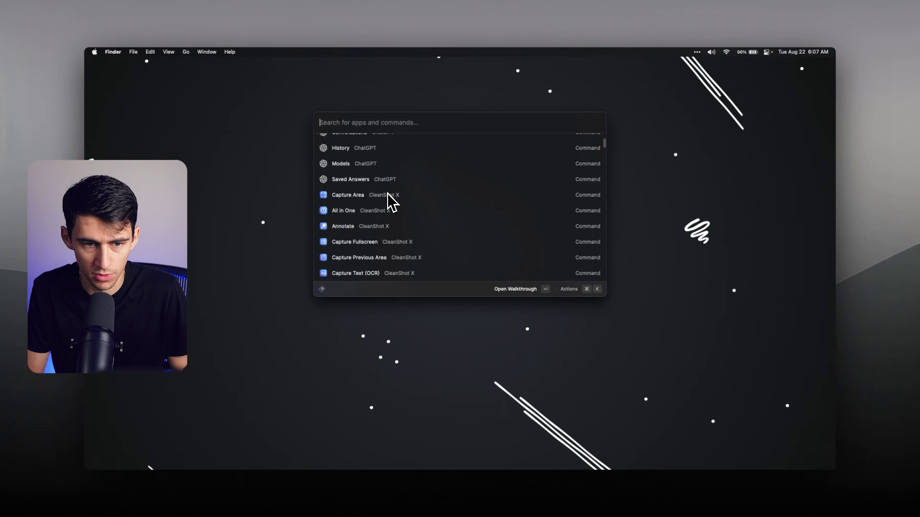
type("cap")
key("Return")
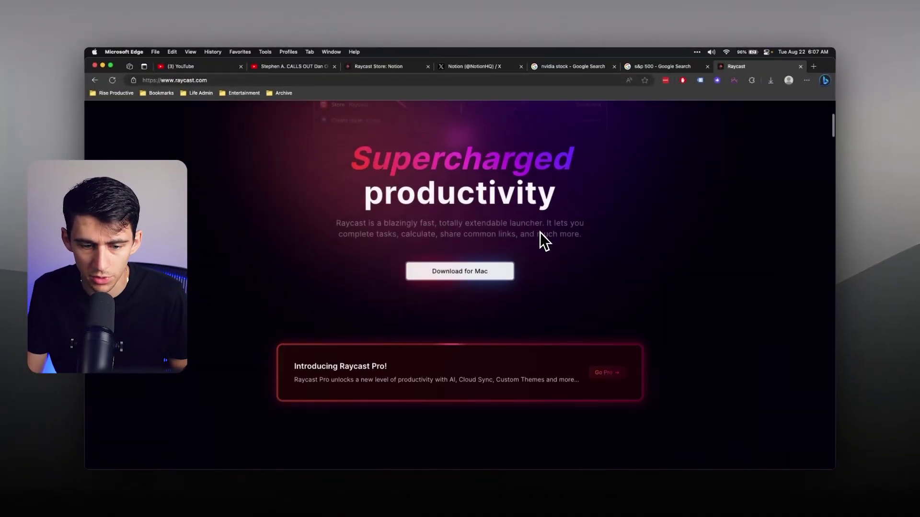
Scroll the raycast.com homepage and go to the Store page
scroll(532, 242, "up", 5)
scroll(524, 250, "down", 5)
scroll(522, 251, "up", 5)
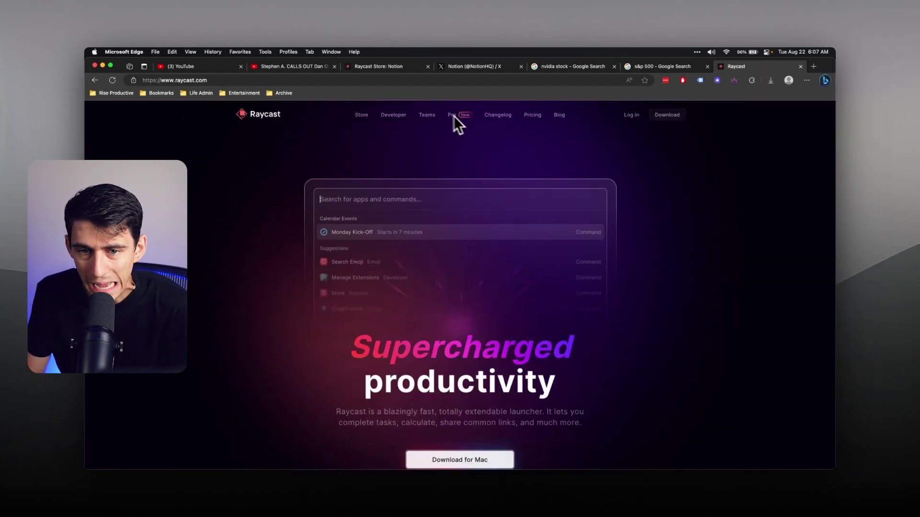
Scroll down the Raycast Store to the Extensions list
scroll(411, 133, "down", 3)
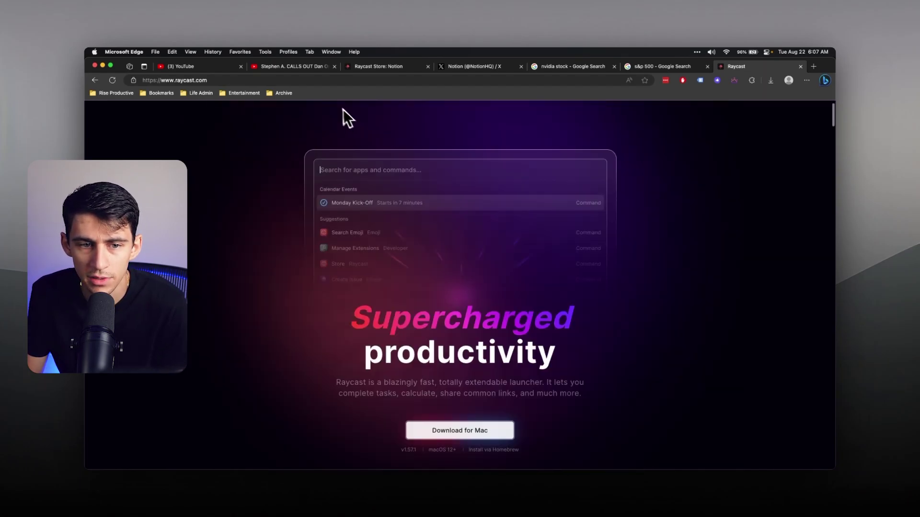
scroll(343, 116, "up", 3)
left_click(361, 115)
scroll(433, 269, "down", 3)
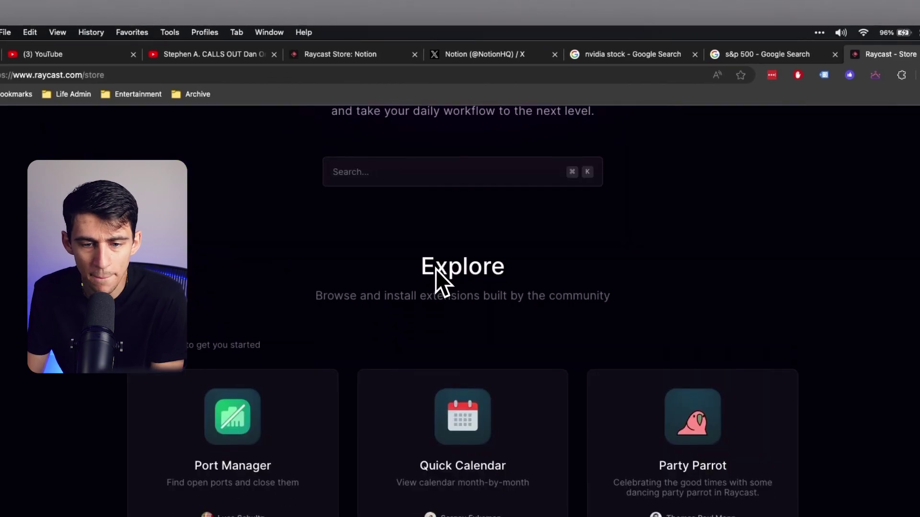
scroll(436, 270, "up", 3)
scroll(445, 297, "down", 3)
scroll(637, 247, "up", 3)
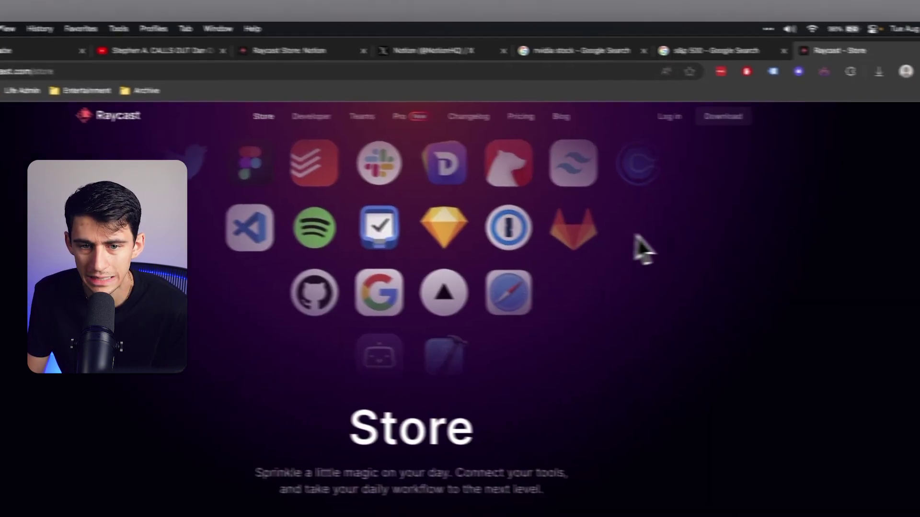
scroll(508, 229, "down", 5)
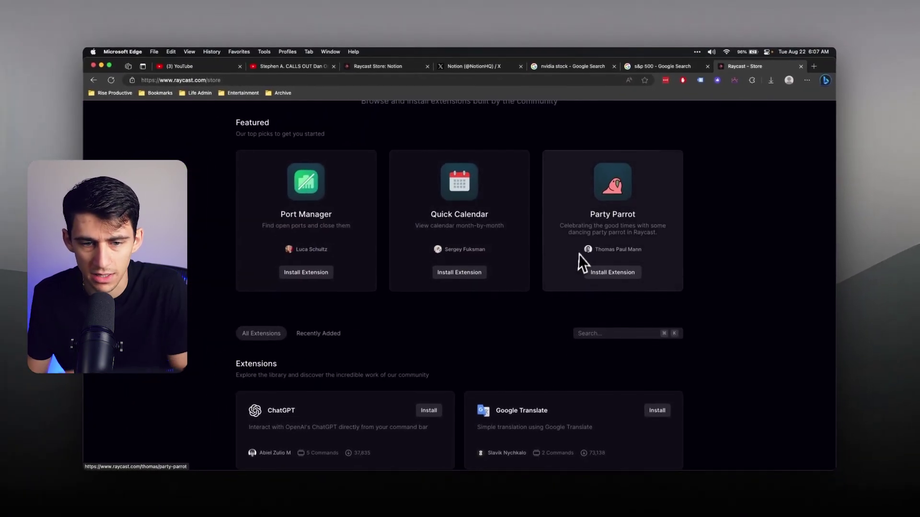
scroll(484, 306, "down", 5)
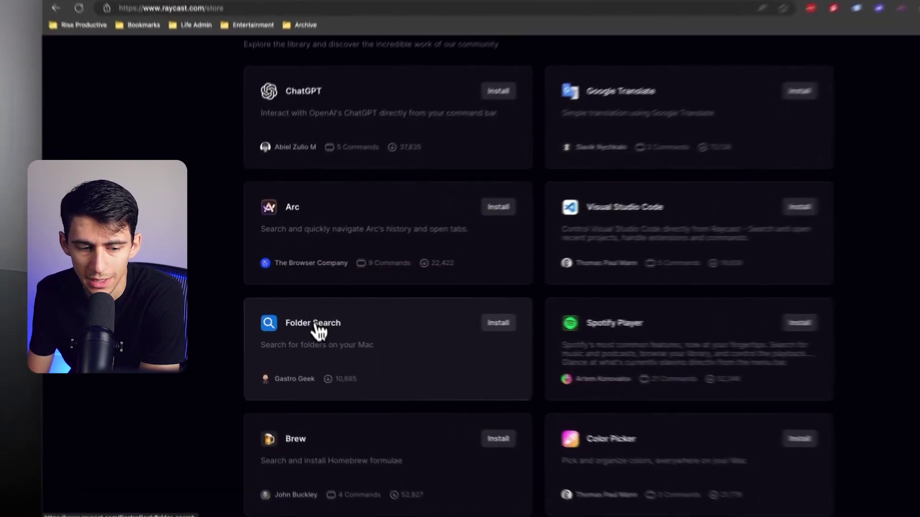
Open the Folder Search extension page and preview its first screenshot
left_click(274, 333)
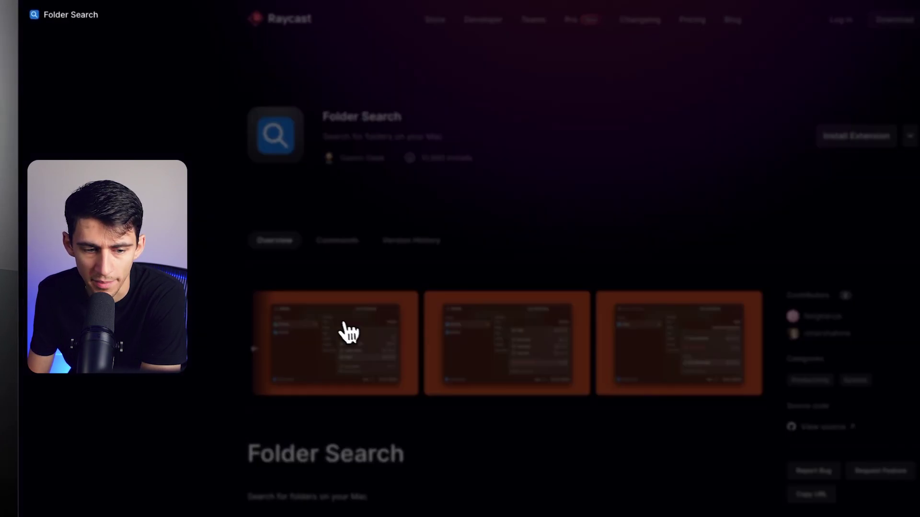
left_click(342, 329)
key("Escape")
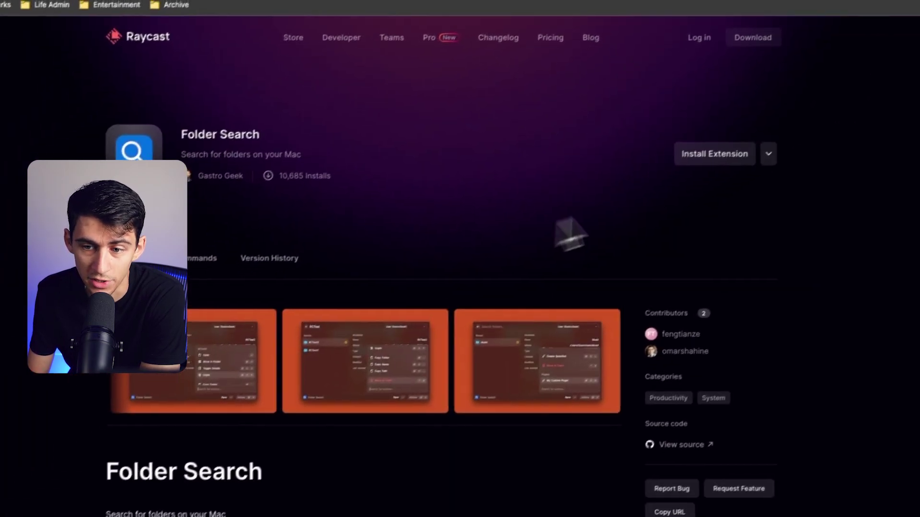
Install Folder Search into Raycast and search for 'videos to edit'
left_click(716, 154)
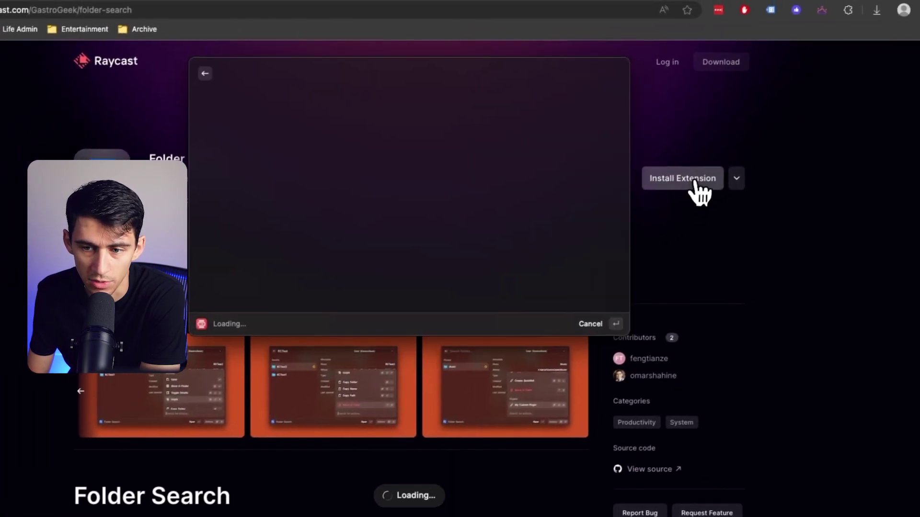
left_click(434, 236)
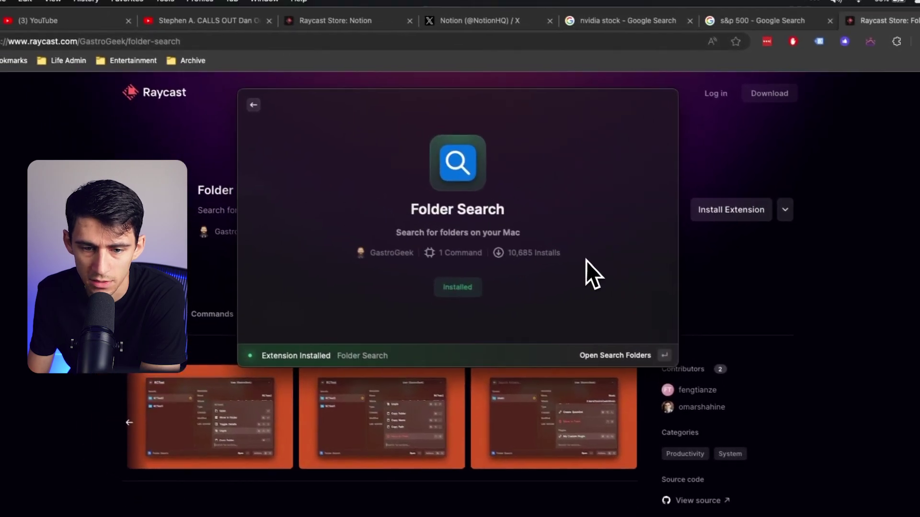
left_click(598, 339)
type("videos to edit")
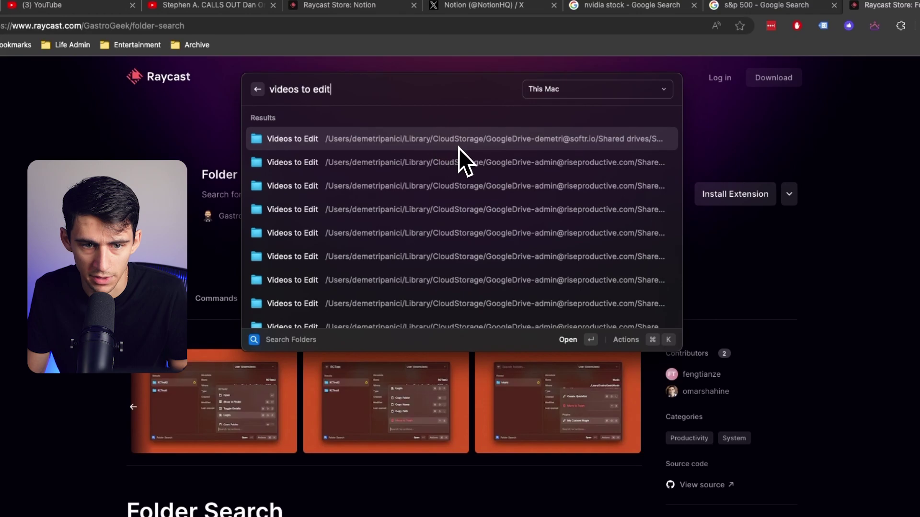
Close the Folder Search window and return to the Raycast Store
key("Escape")
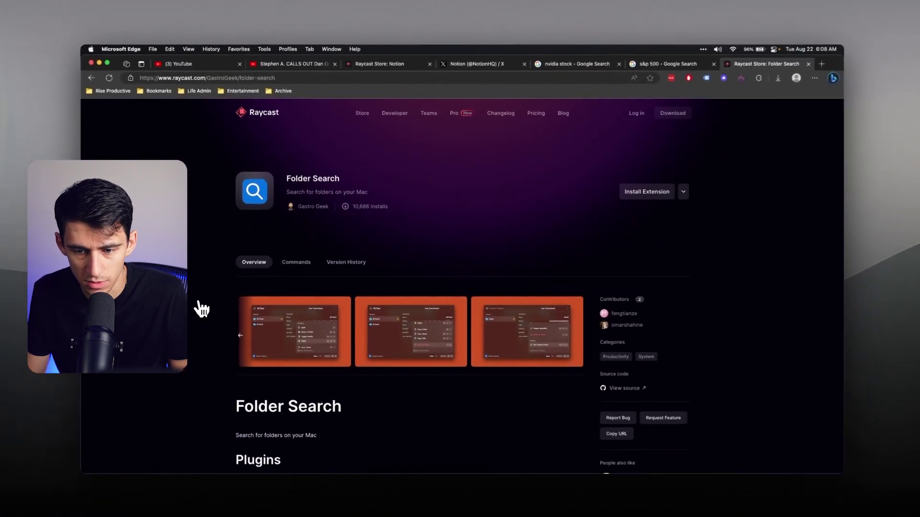
key("alt+space")
key("Escape")
key("Escape")
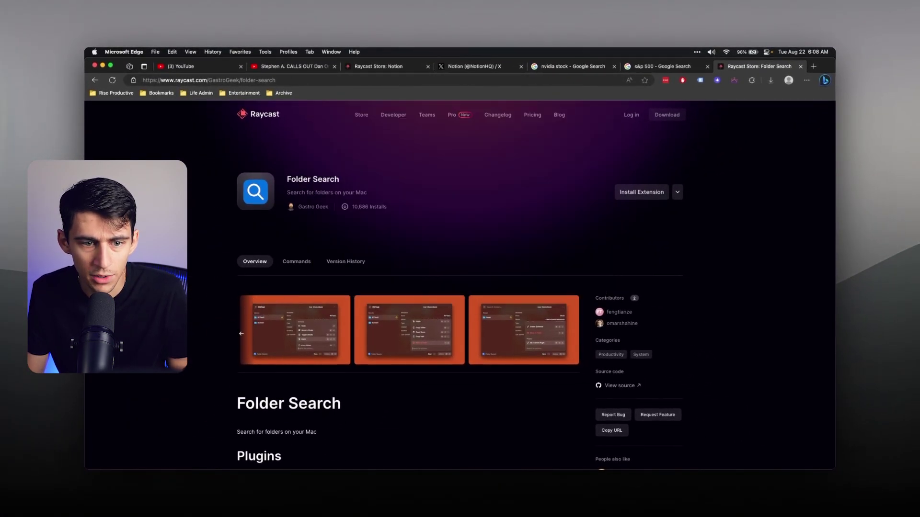
scroll(596, 206, "down", 15)
key("super+bracketleft")
Scroll through the Store's extensions grid, then enter 'not' in Raycast to list Notion commands
scroll(546, 250, "down", 5)
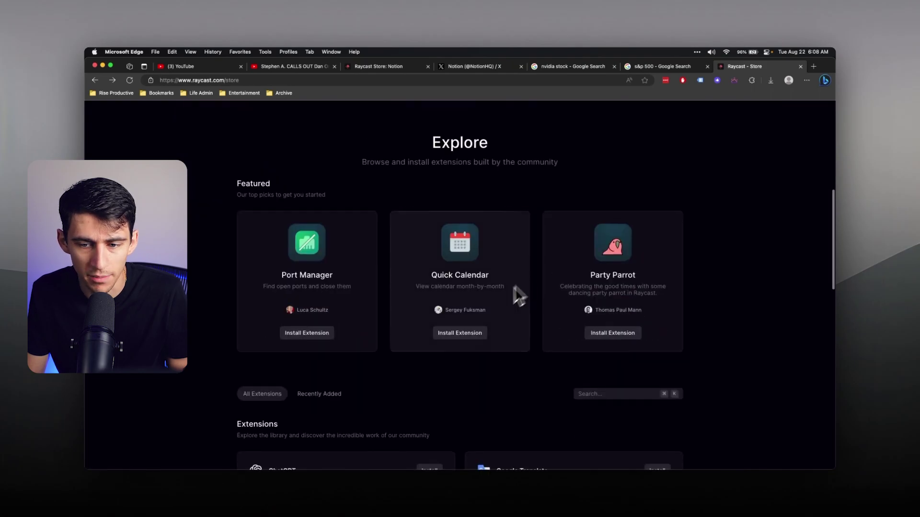
scroll(513, 293, "down", 8)
scroll(508, 302, "down", 2)
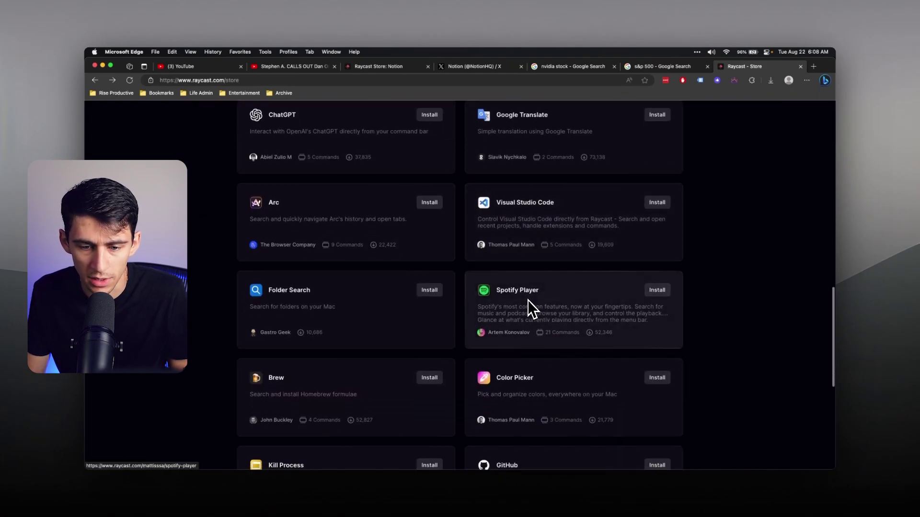
scroll(570, 292, "down", 2)
scroll(460, 283, "down", 2)
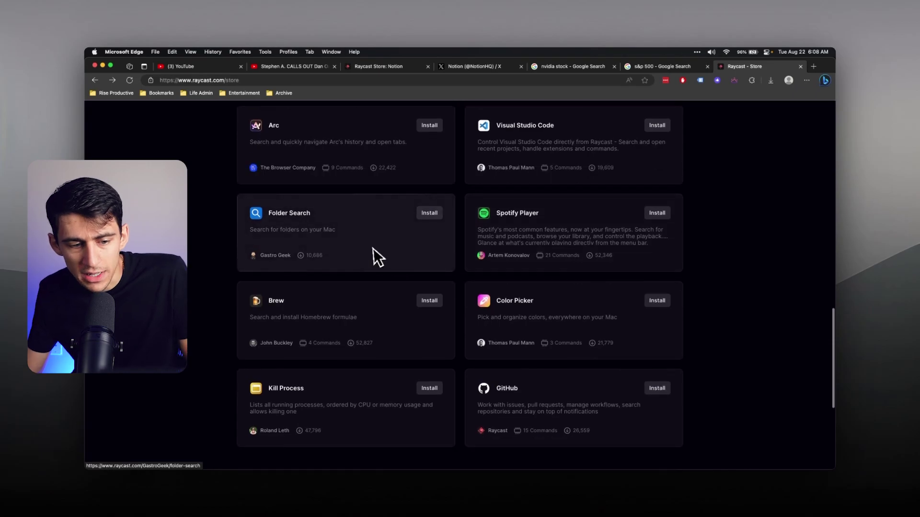
scroll(405, 297, "down", 6)
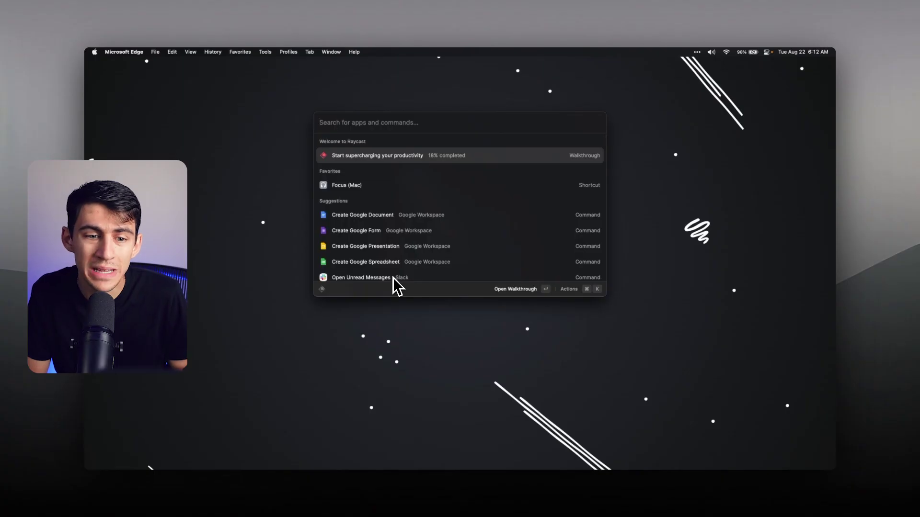
type("notion")
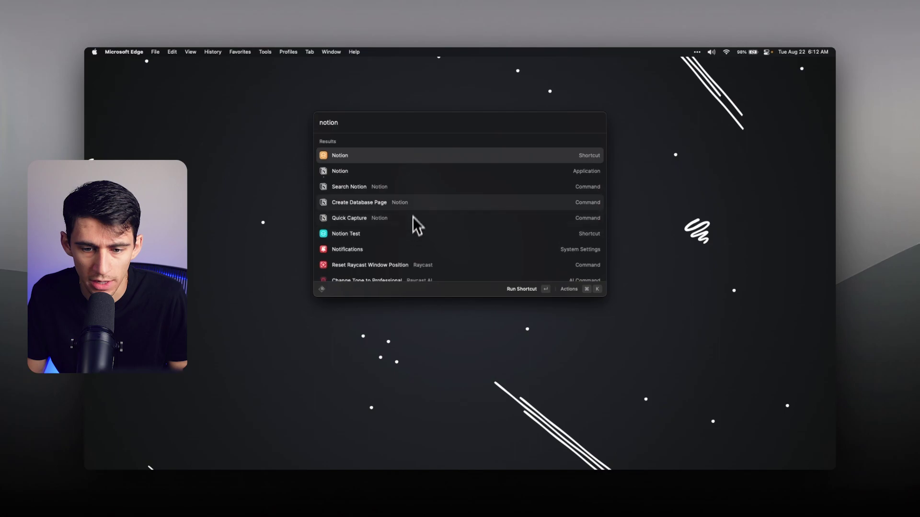
Open Raycast Settings from the menu bar and switch to the Extensions tab
left_click(698, 51)
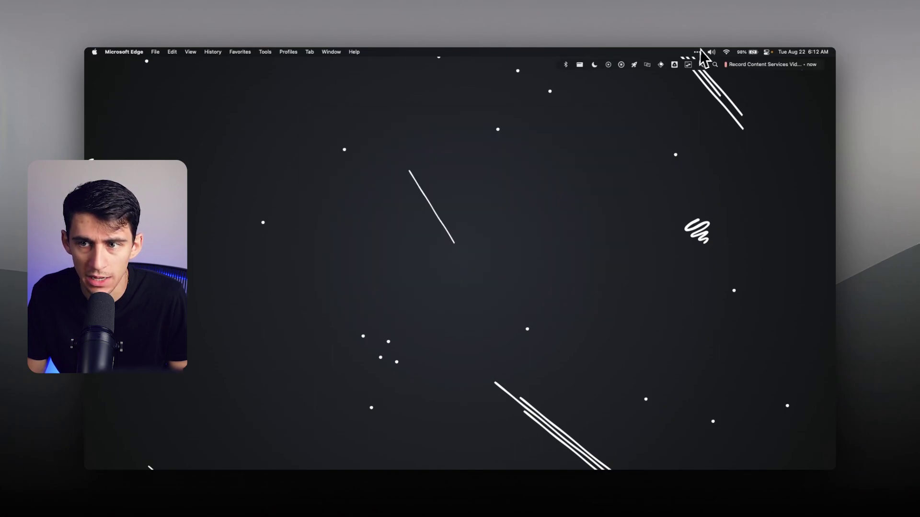
left_click(682, 64)
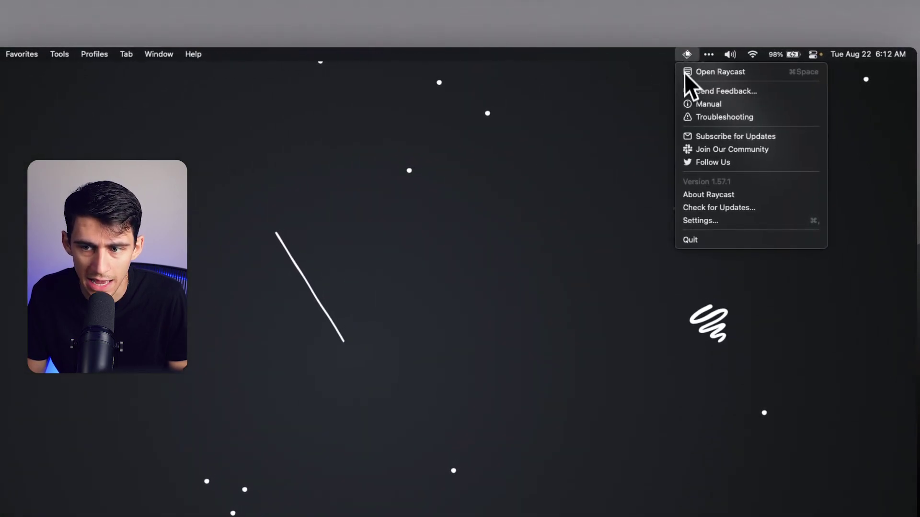
left_click(711, 222)
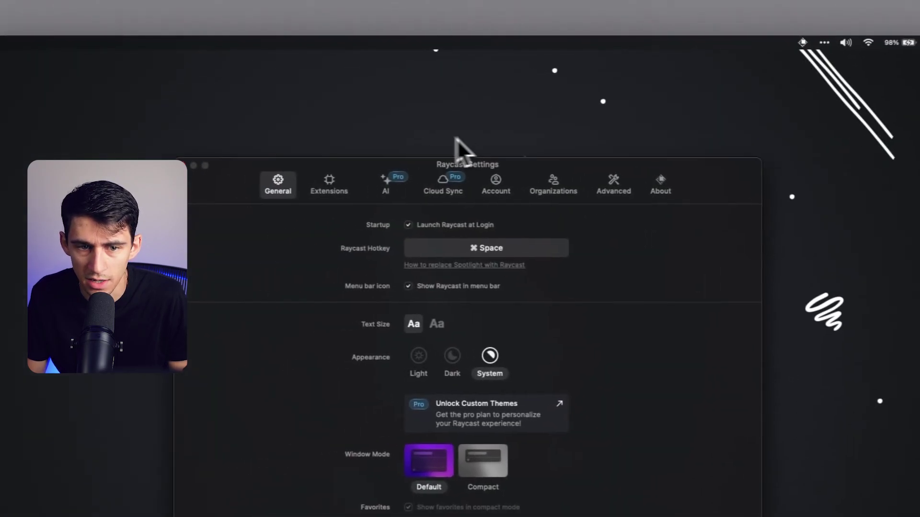
left_click(341, 188)
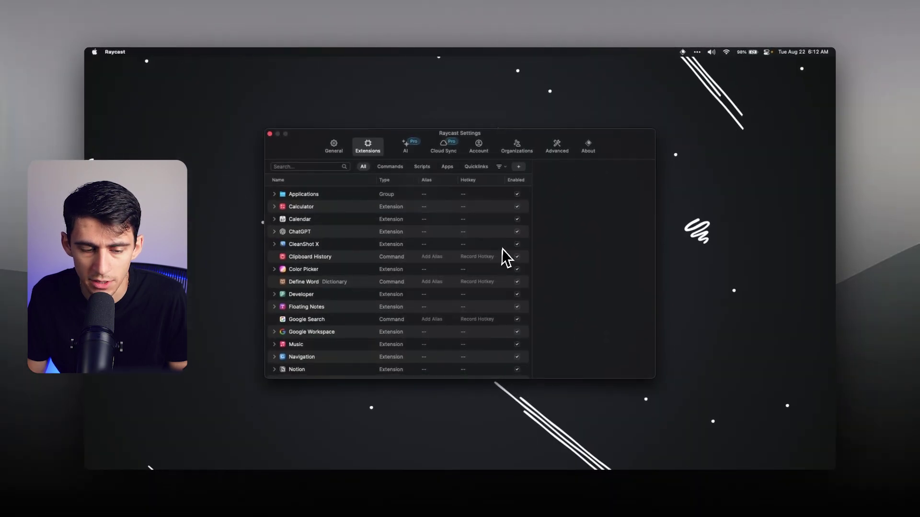
Expand Notion and review its Search Notion, Quick Capture and Create Database Page commands
scroll(501, 254, "down", 7)
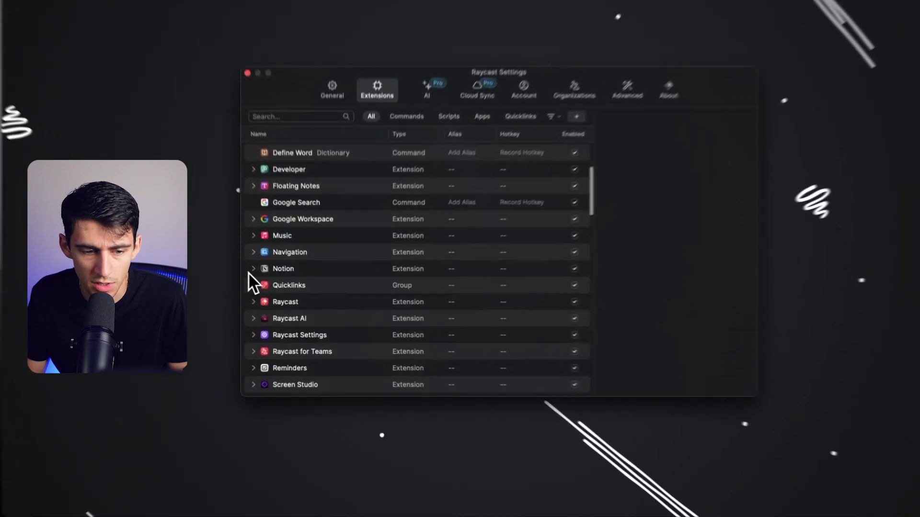
left_click(274, 282)
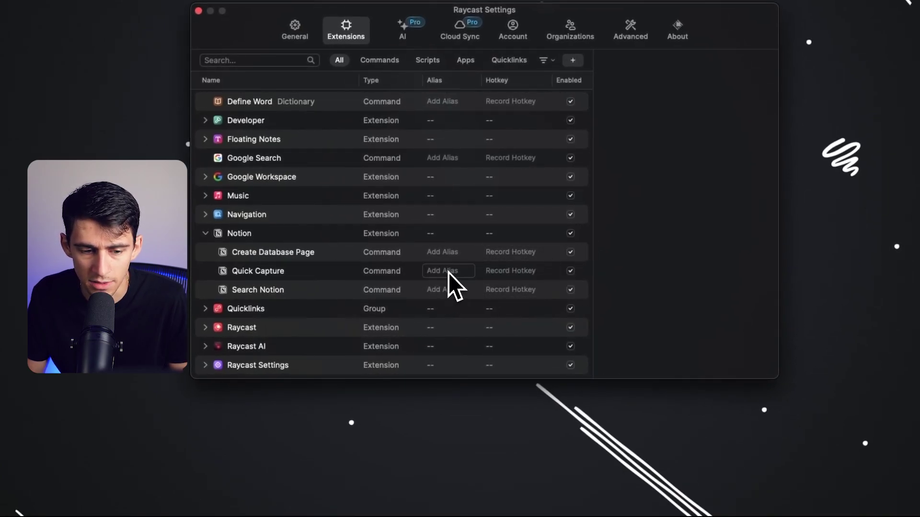
left_click(264, 295)
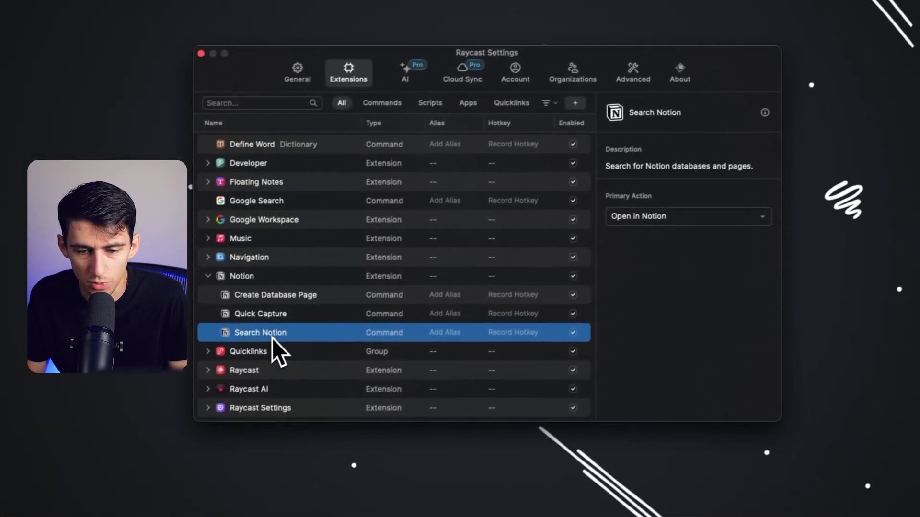
left_click(271, 278)
left_click(271, 299)
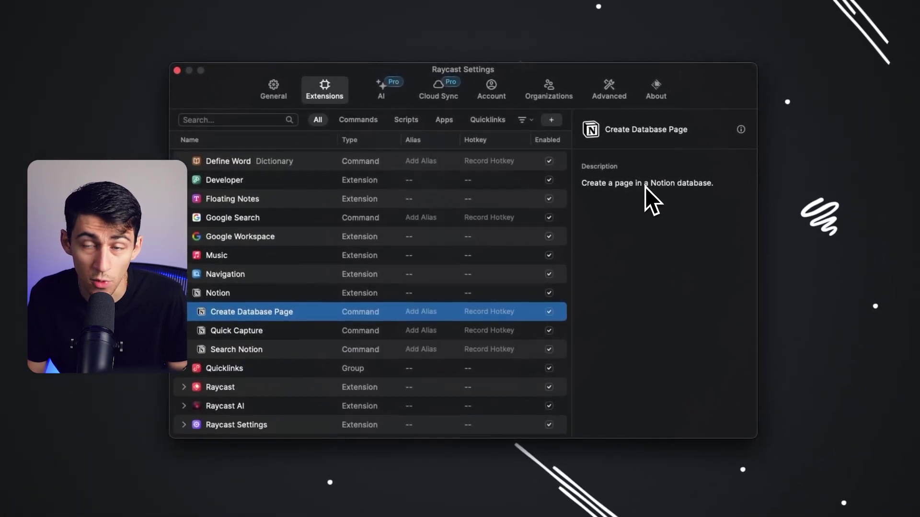
left_click(281, 330)
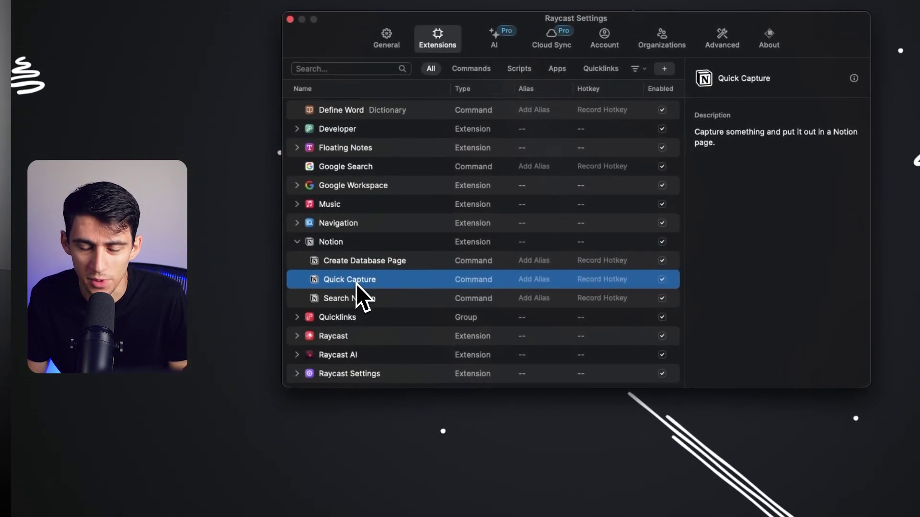
left_click(362, 298)
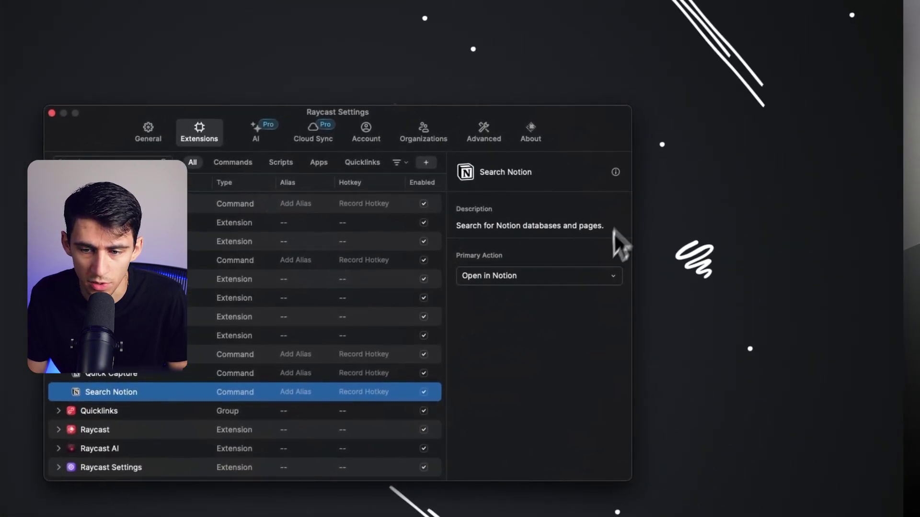
Keep Open in Notion as Search Notion's primary action and close Settings
left_click(697, 234)
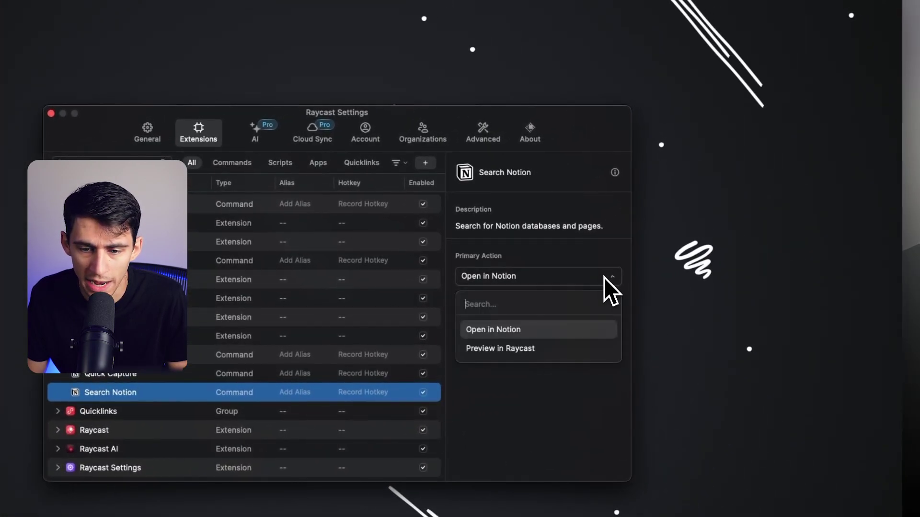
left_click(527, 331)
left_click(51, 113)
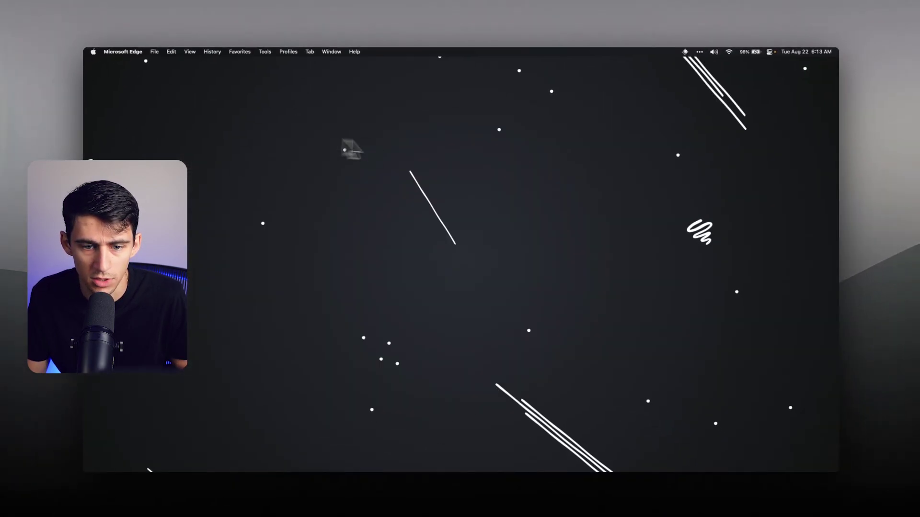
Run Search Notion from the Raycast launcher and sign in to Notion
key("alt+space")
type("Search")
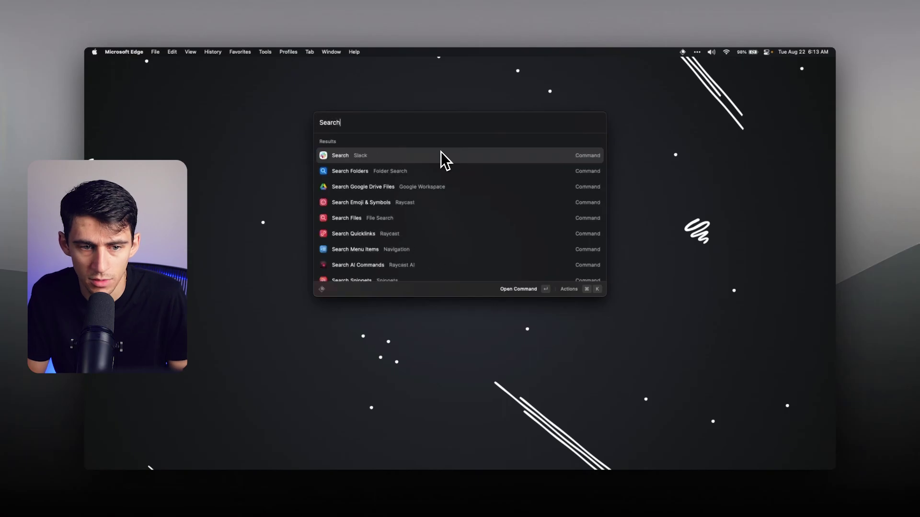
type(" notion")
key("Return")
left_click(469, 243)
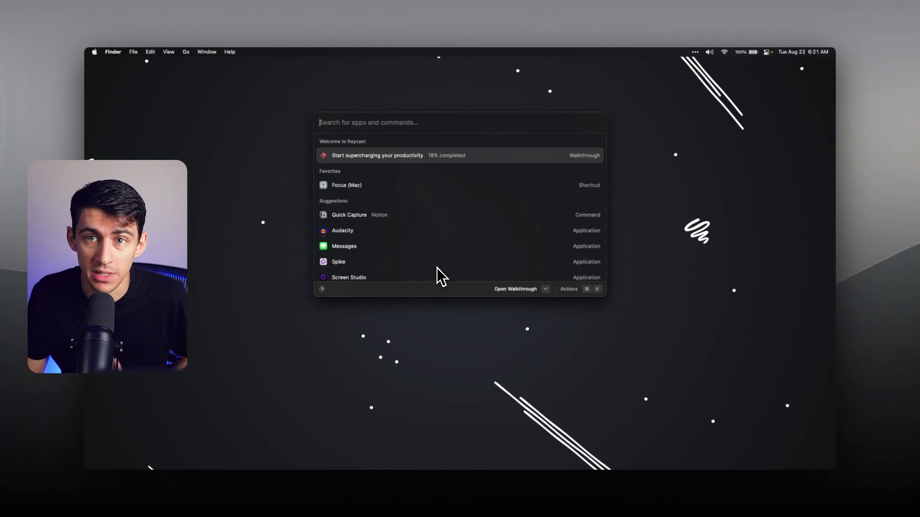
Launch the Create Database Page command by typing 'cr' in Raycast
key("alt+space")
key("alt+space")
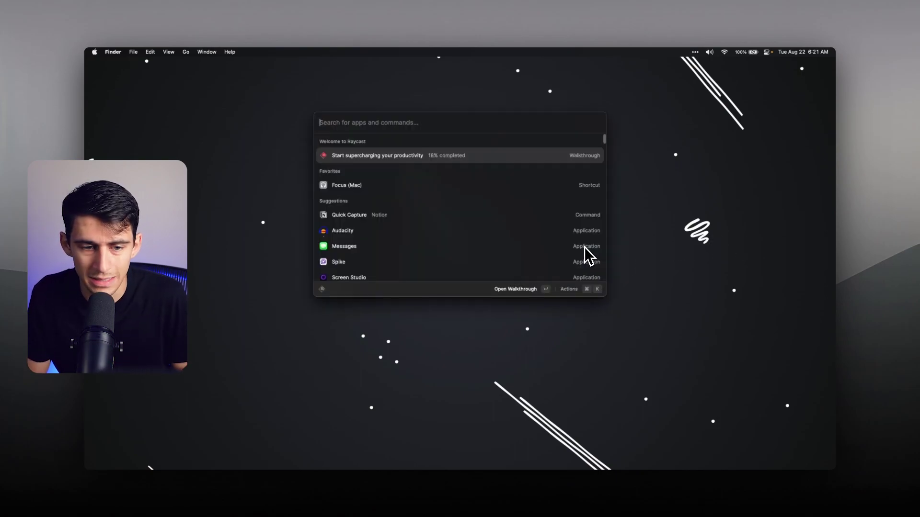
type("crea")
key("Return")
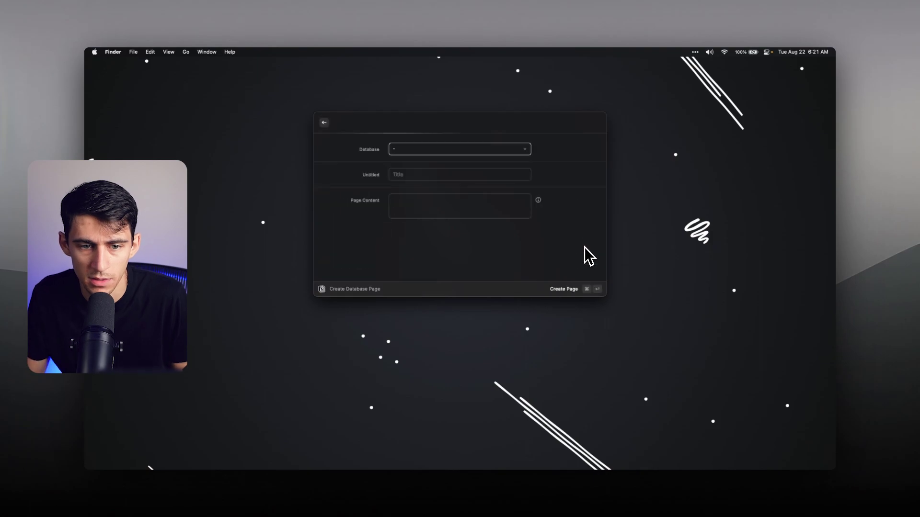
Enter the task name, accept the suggested assignee, set Trees to Life and priority MRT Backlog
left_click(445, 171)
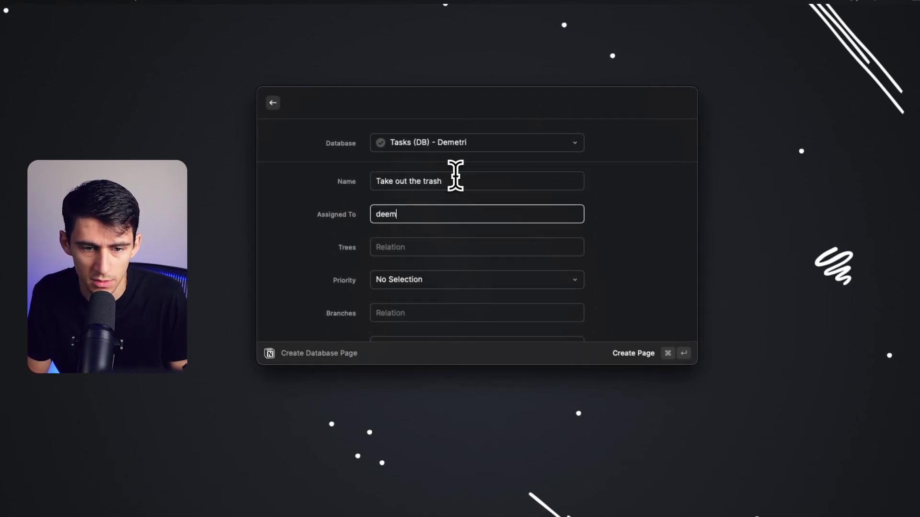
key("Return")
key("Tab")
key("Return")
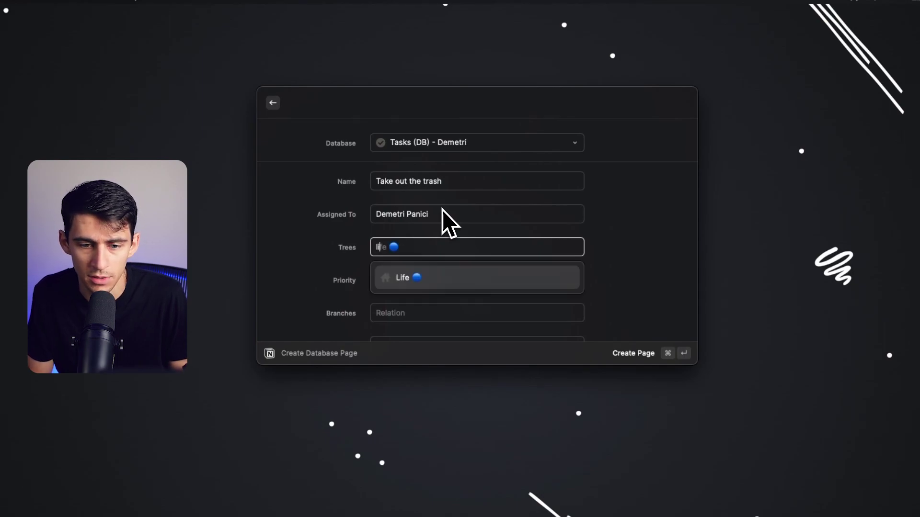
key("Return")
left_click(430, 287)
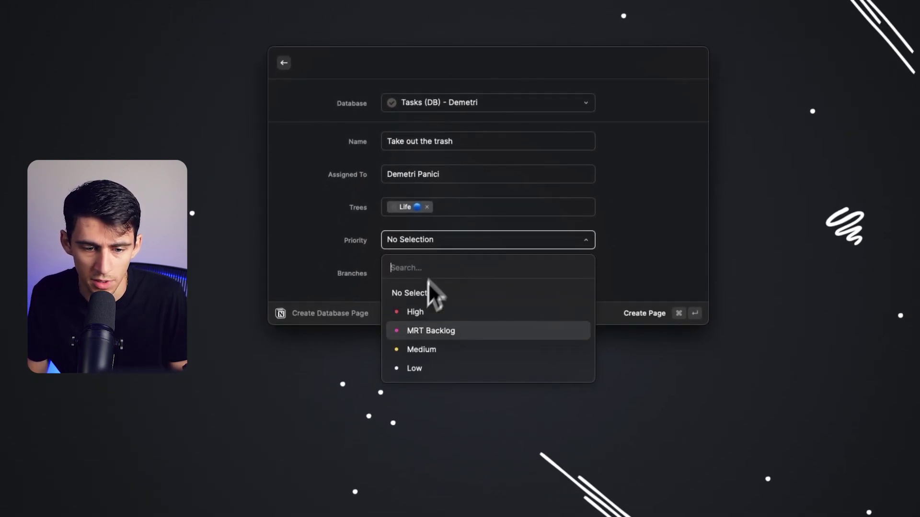
left_click(406, 331)
Add Housekeeping to Branches and set Time to today
scroll(406, 196, "down", 1)
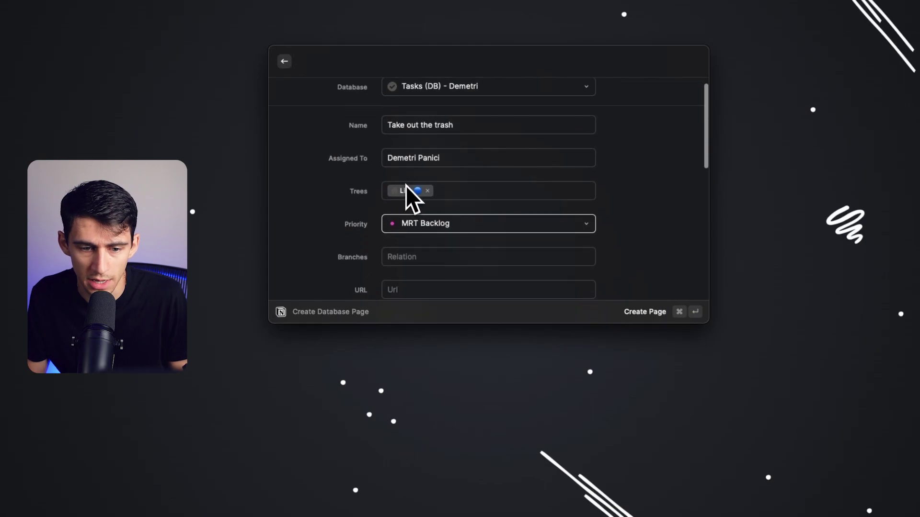
left_click(414, 250)
type("house")
key("Return")
key("Tab")
key("Tab")
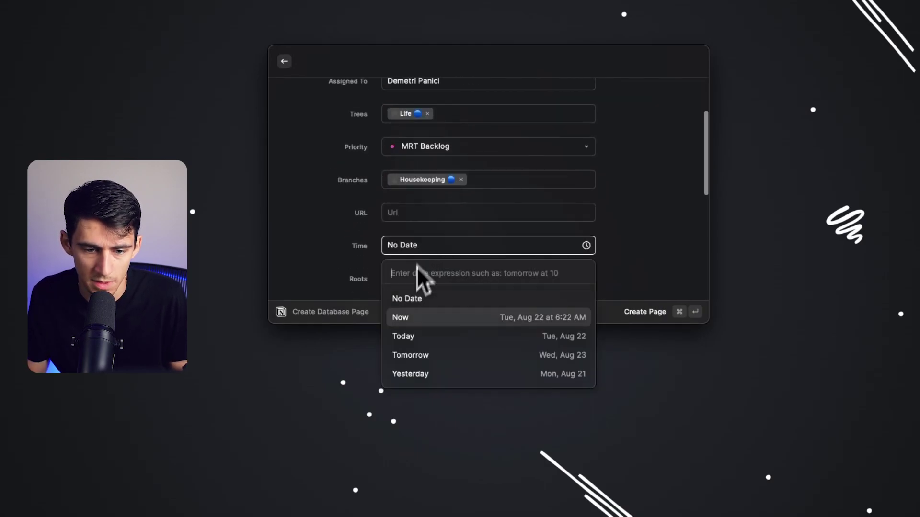
left_click(406, 331)
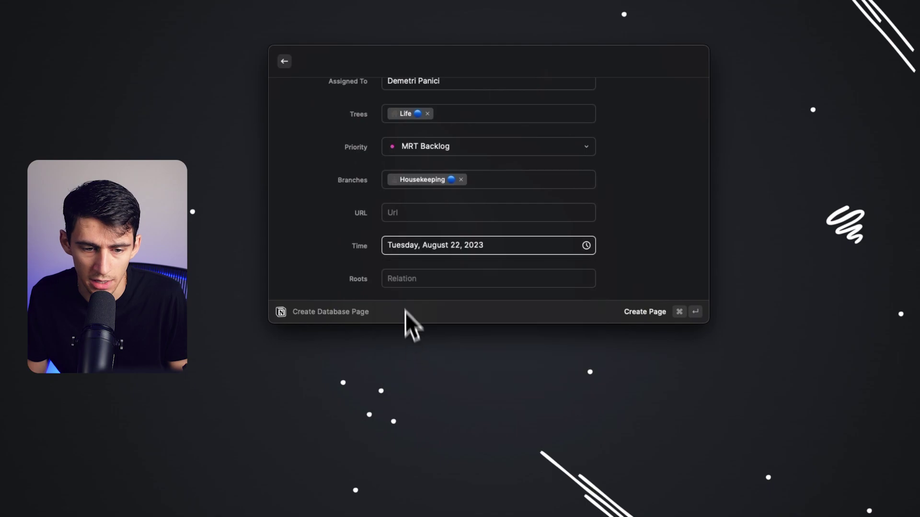
key("Tab")
Review the remaining fields and create the 'Take out the trash' page
scroll(458, 203, "down", 1)
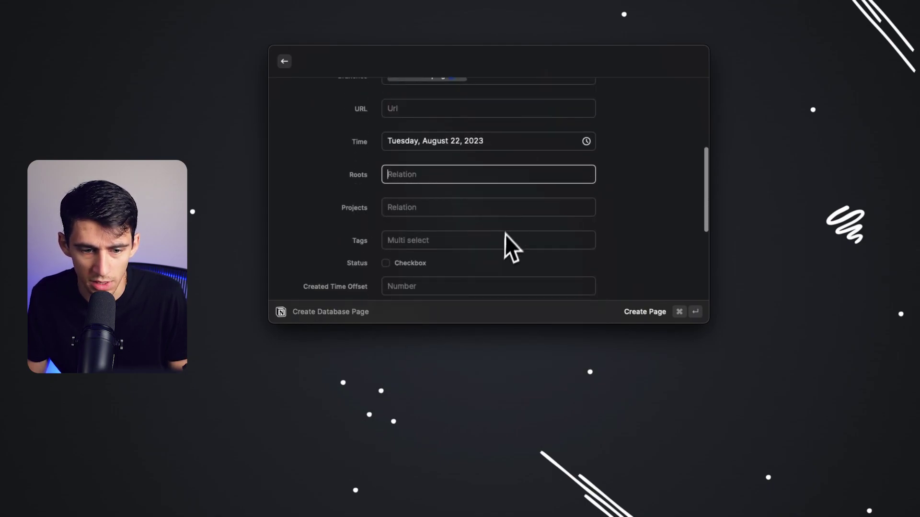
scroll(501, 243, "down", 1)
scroll(501, 245, "up", 1)
scroll(501, 244, "down", 4)
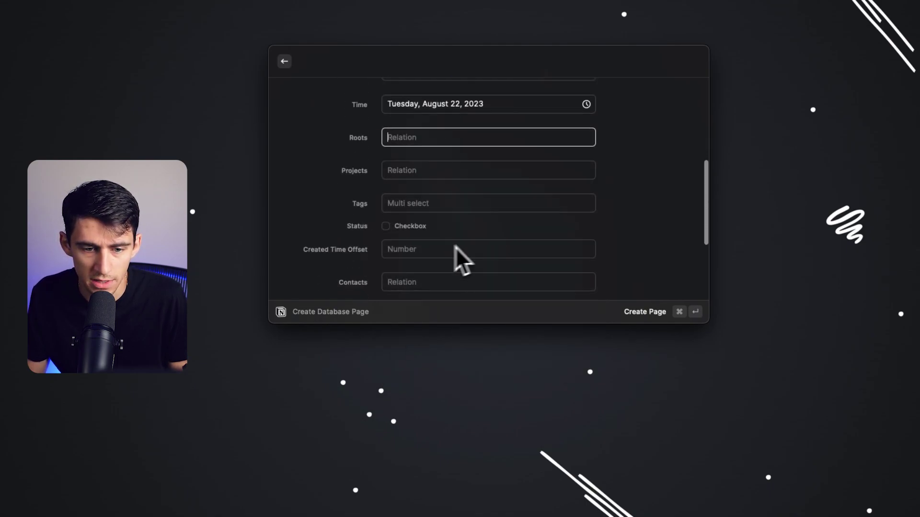
scroll(501, 259, "up", 10)
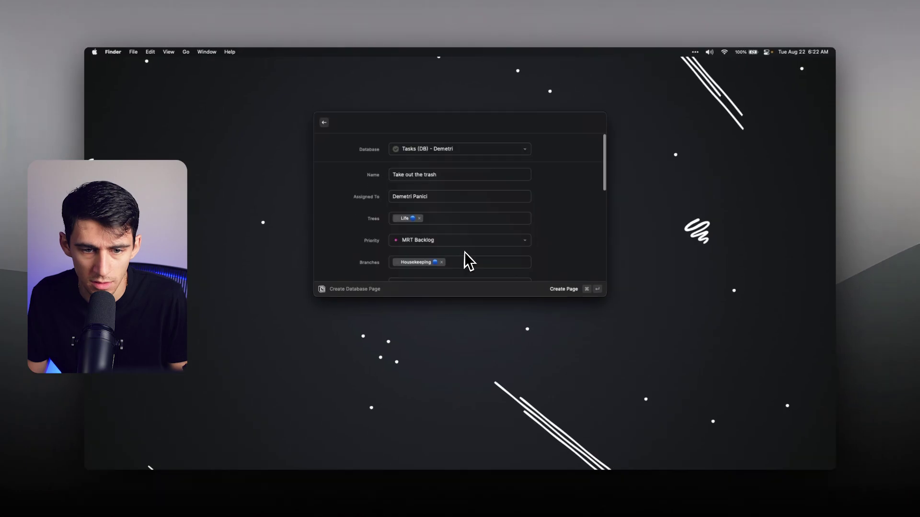
left_click(586, 289)
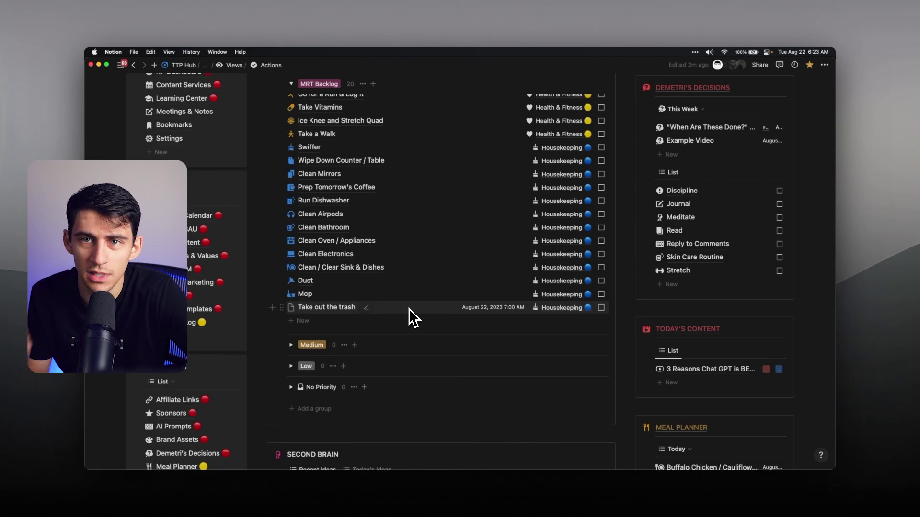
Scroll up in Notion's Tasks database to check the new MRT Backlog task row
scroll(409, 309, "up", 3)
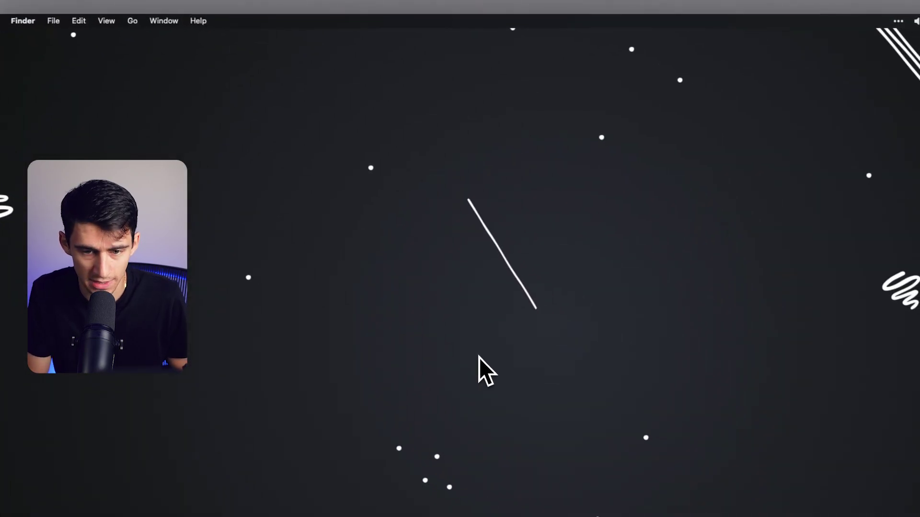
Start Notion Quick Capture, check the target page options, and keep Bookmark as the capture format
key("alt+space")
key("Escape")
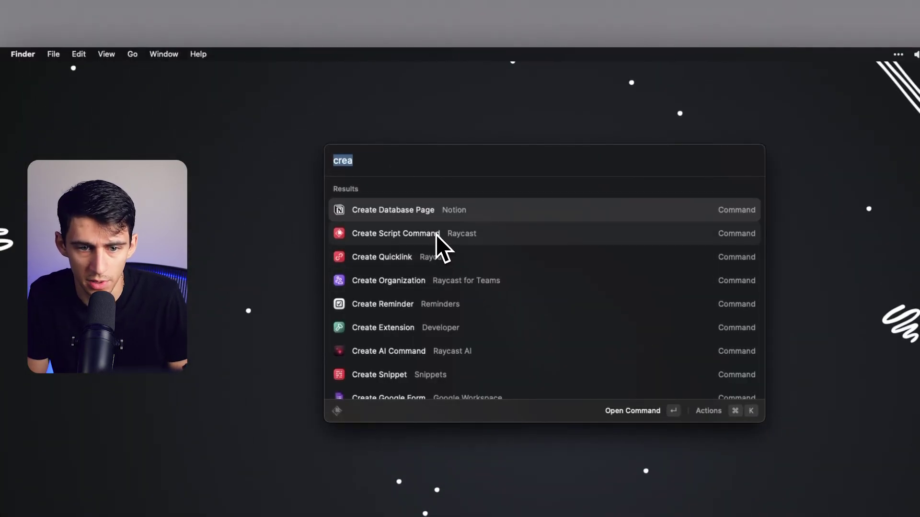
type("quick")
key("Return")
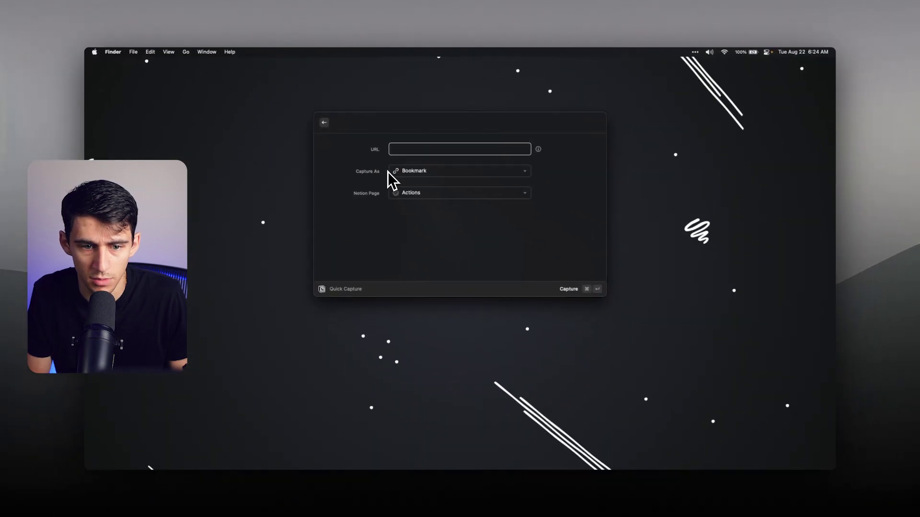
left_click(406, 196)
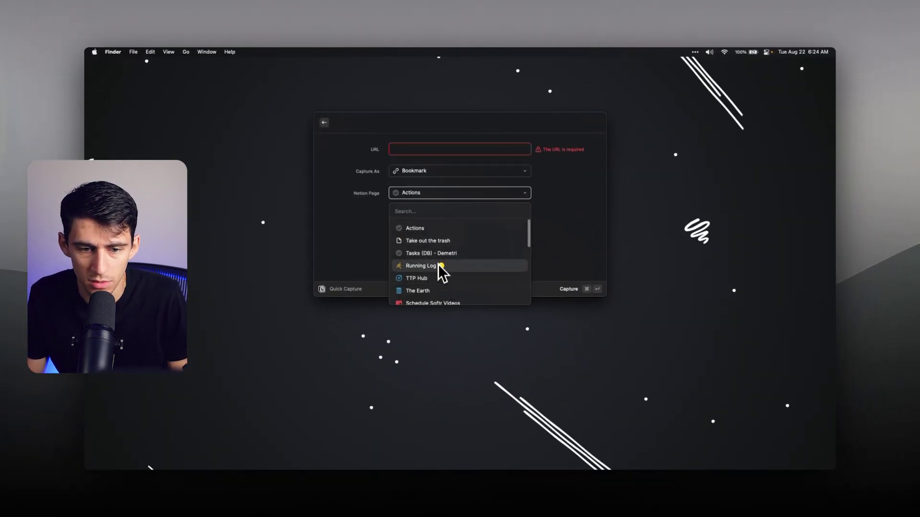
left_click(416, 172)
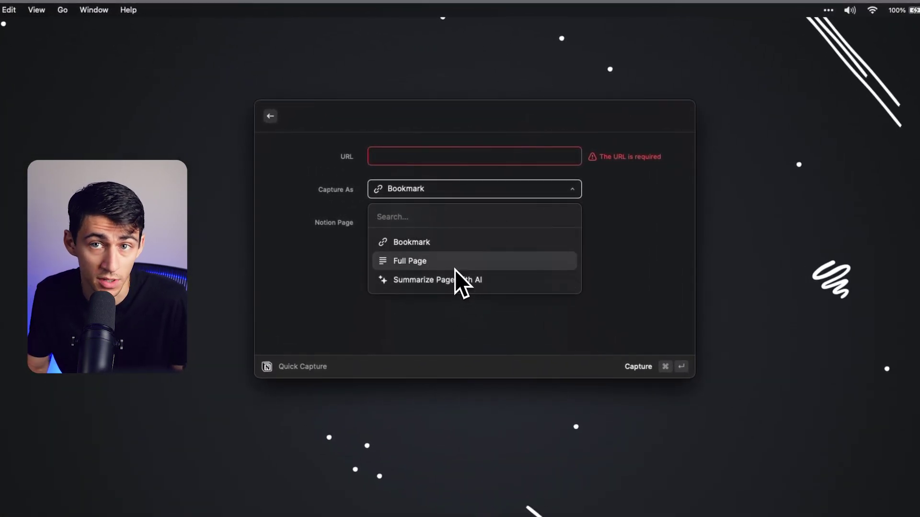
left_click(467, 169)
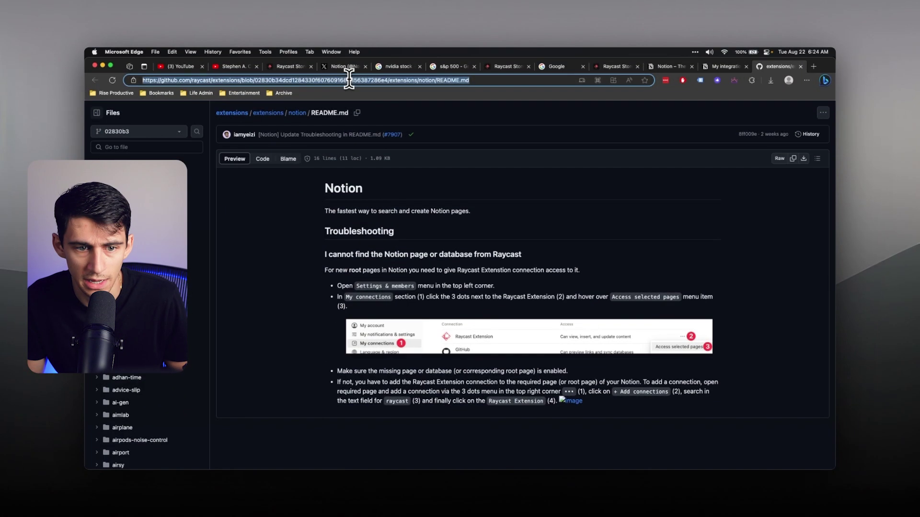
Paste the GitHub README URL and capture it to Notion as a bookmark
key("alt+space")
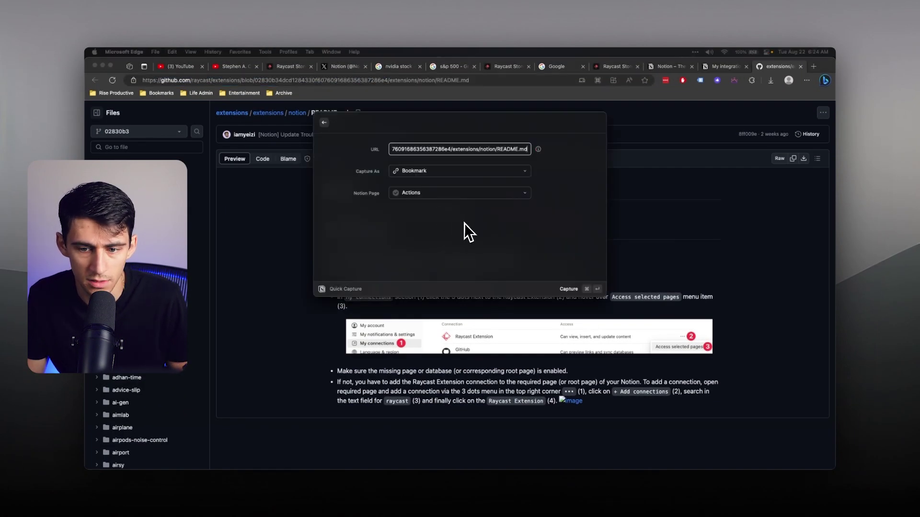
type("https://github.com/raycast/extensions/blob/02830b34dcd1284330f607609168e356387286e4/extensions/notion/README.md")
left_click(587, 291)
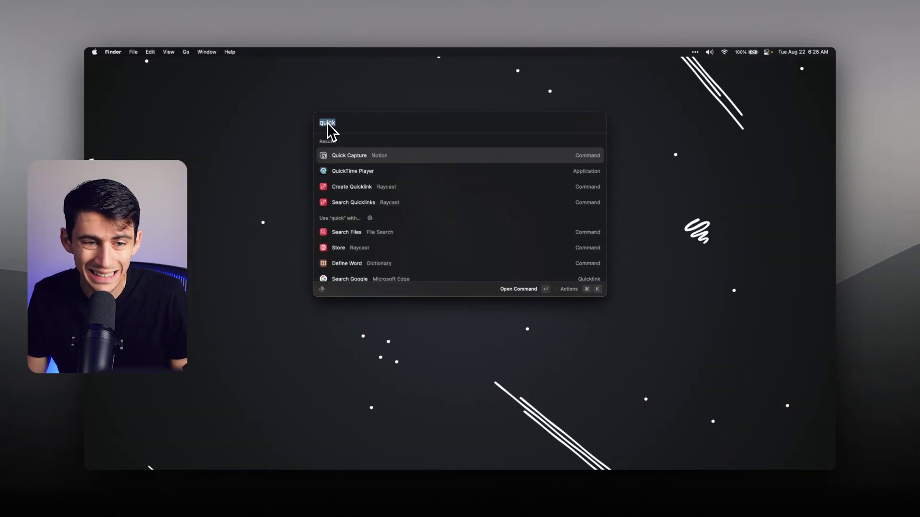
Search Notion pages for 'Running' and open the Running Log page in Notion
type("search")
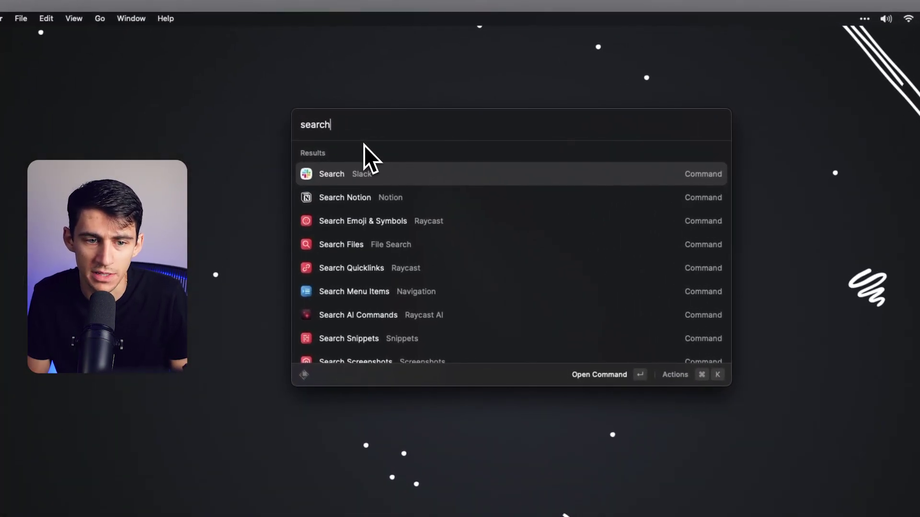
key("Return")
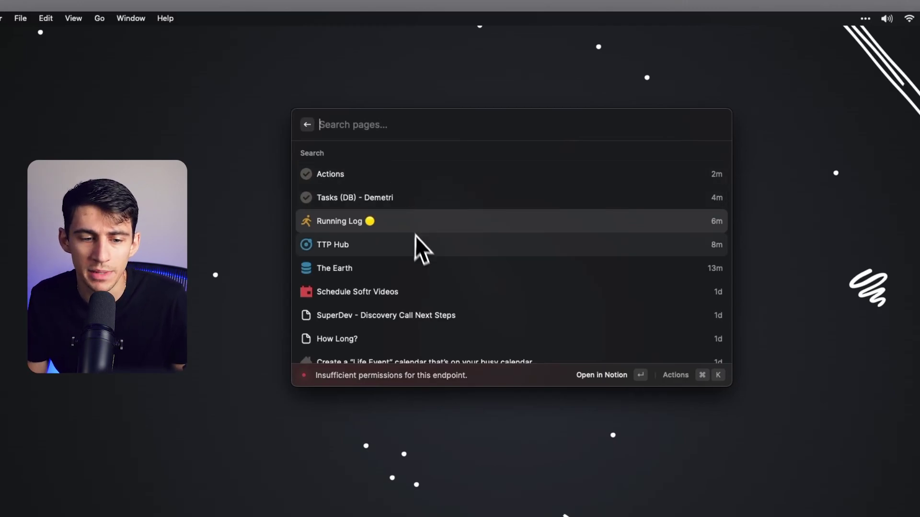
scroll(416, 249, "down", 10)
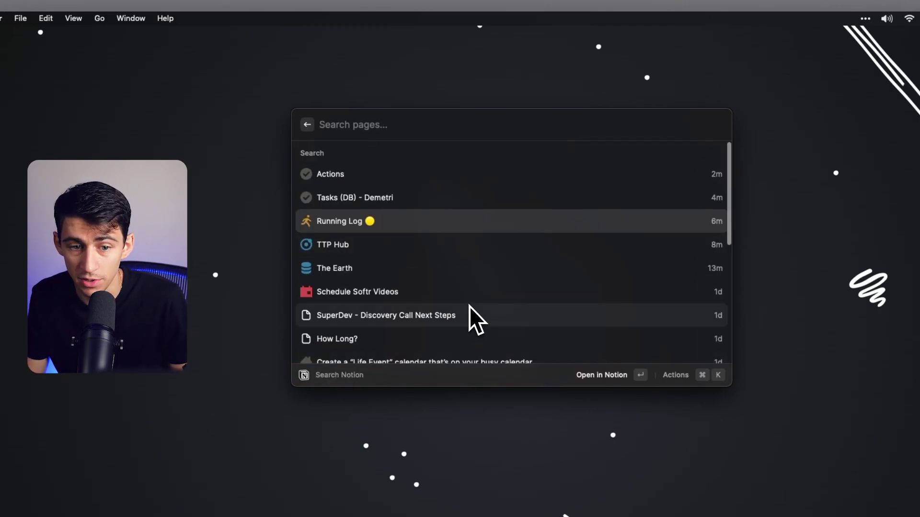
left_click(432, 189)
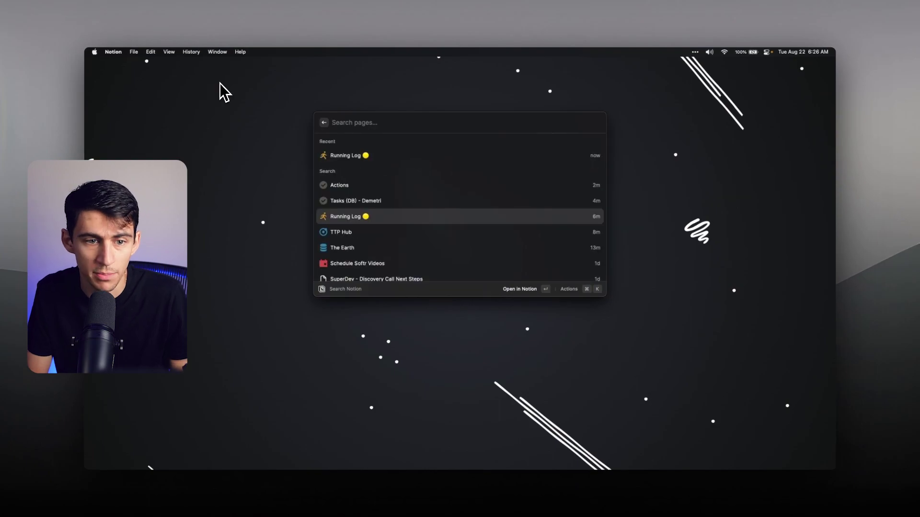
key("Escape")
key("Escape")
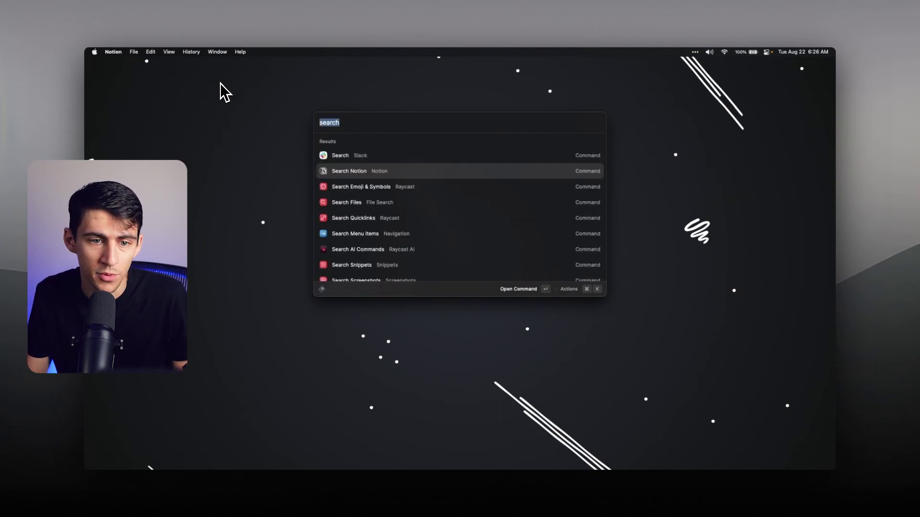
key("Return")
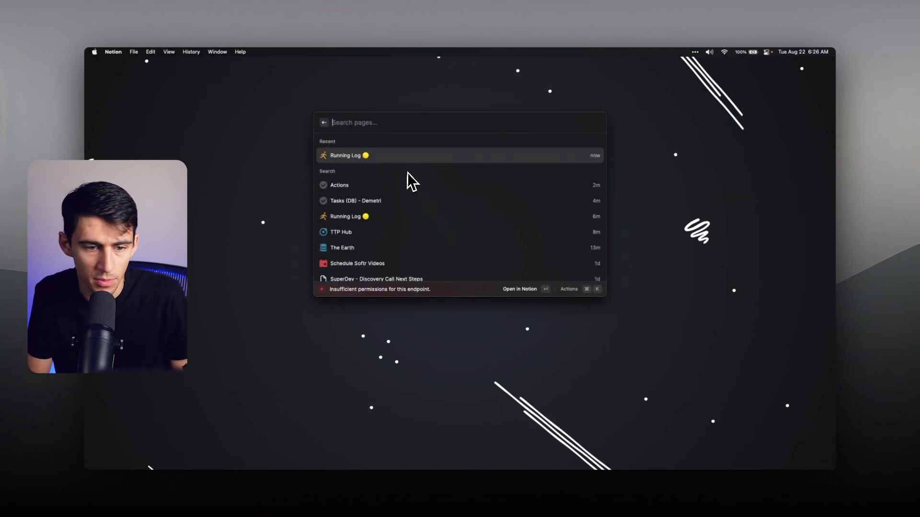
type("Running L")
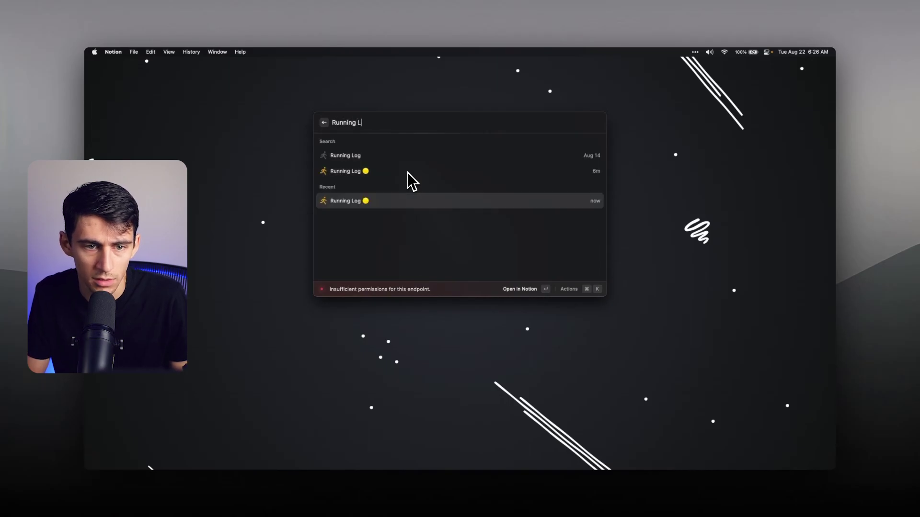
key("Return")
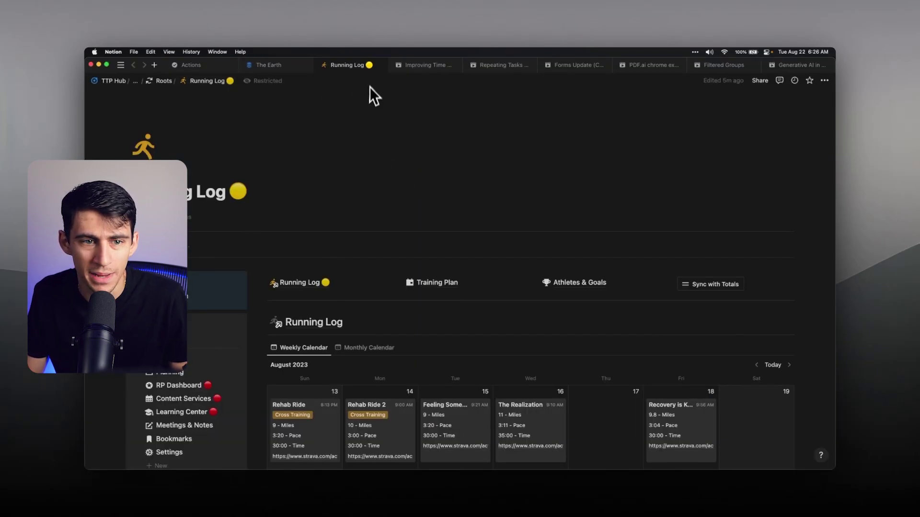